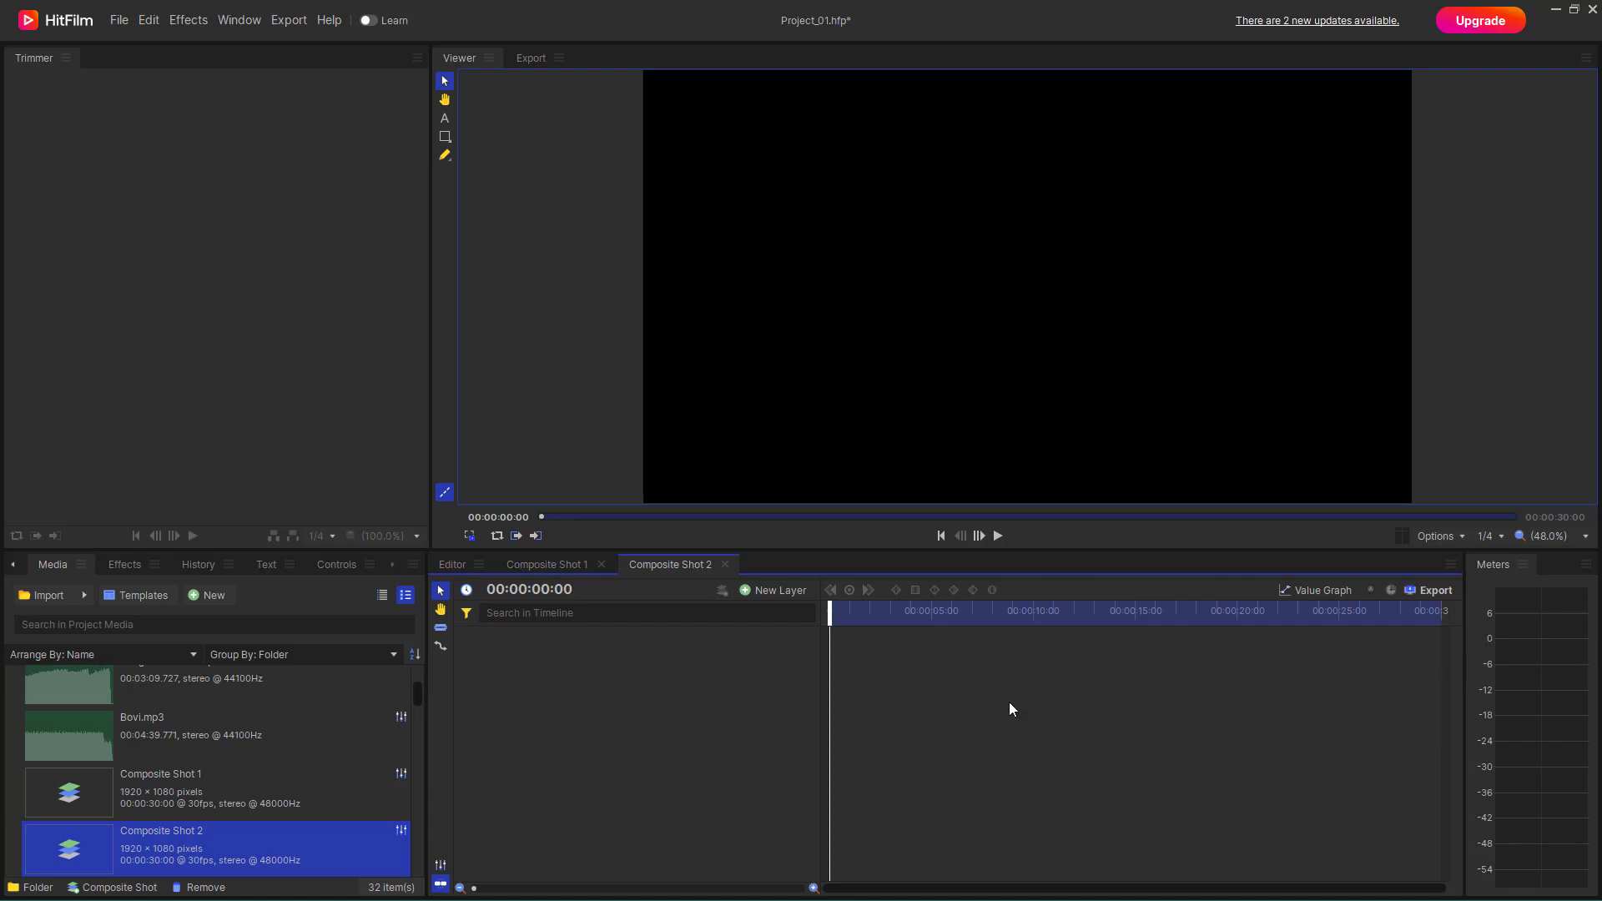
# Step: Add a text layer reading TUTORTUBE to the empty composite shot and finish editing the text
pyautogui.rightClick(623, 674)
pyautogui.moveTo(658, 685)
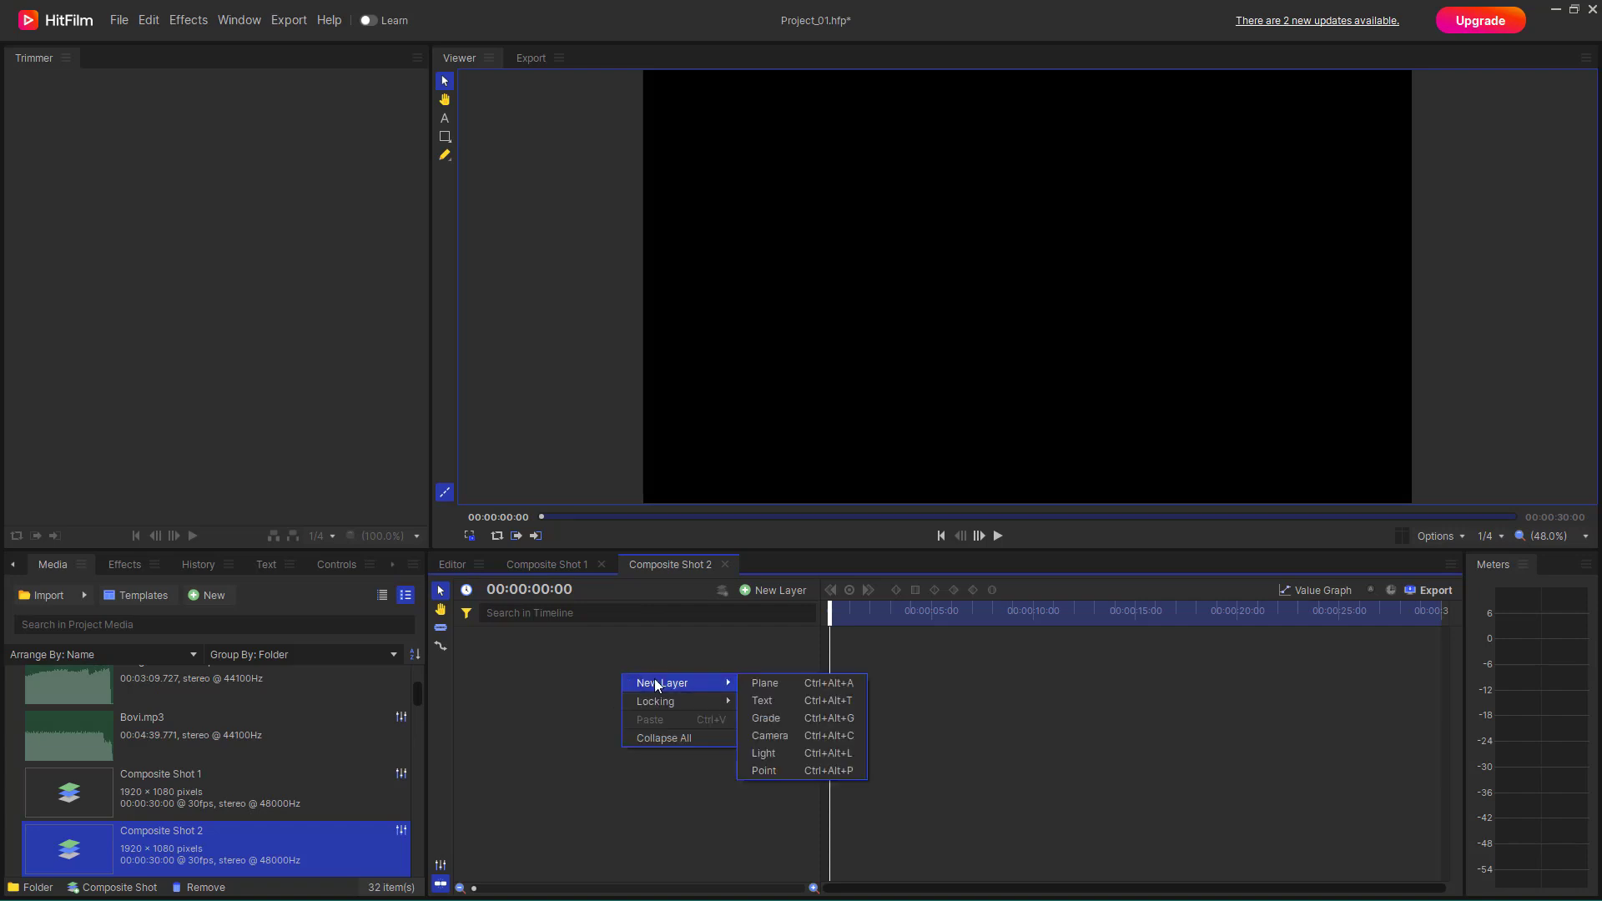
pyautogui.click(763, 703)
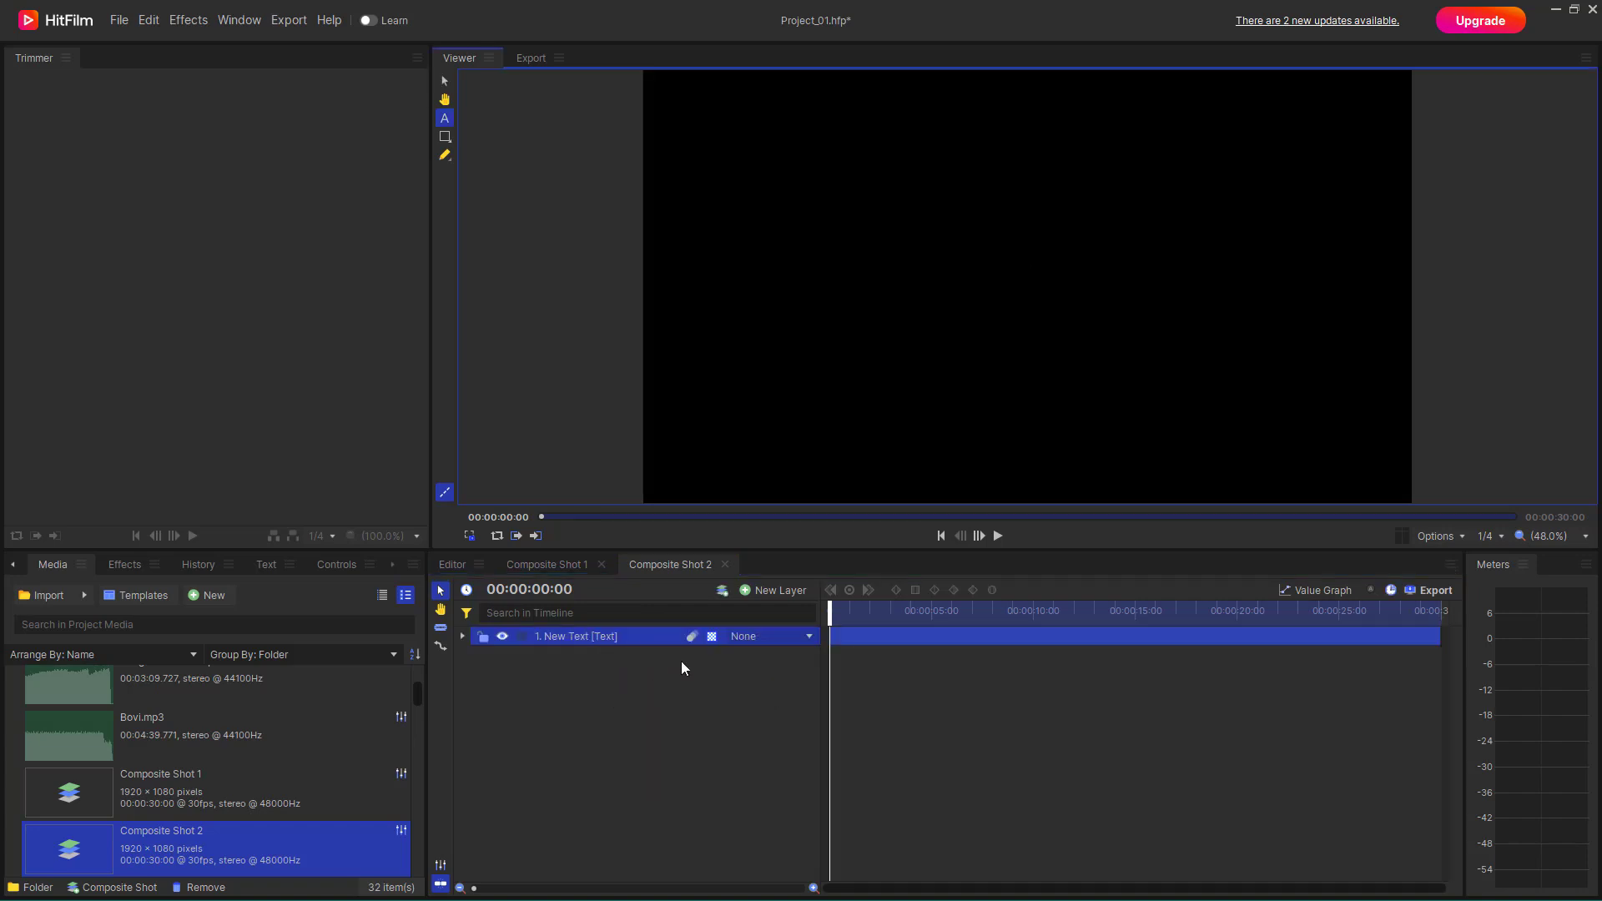
pyautogui.write('TUTORTUBE')
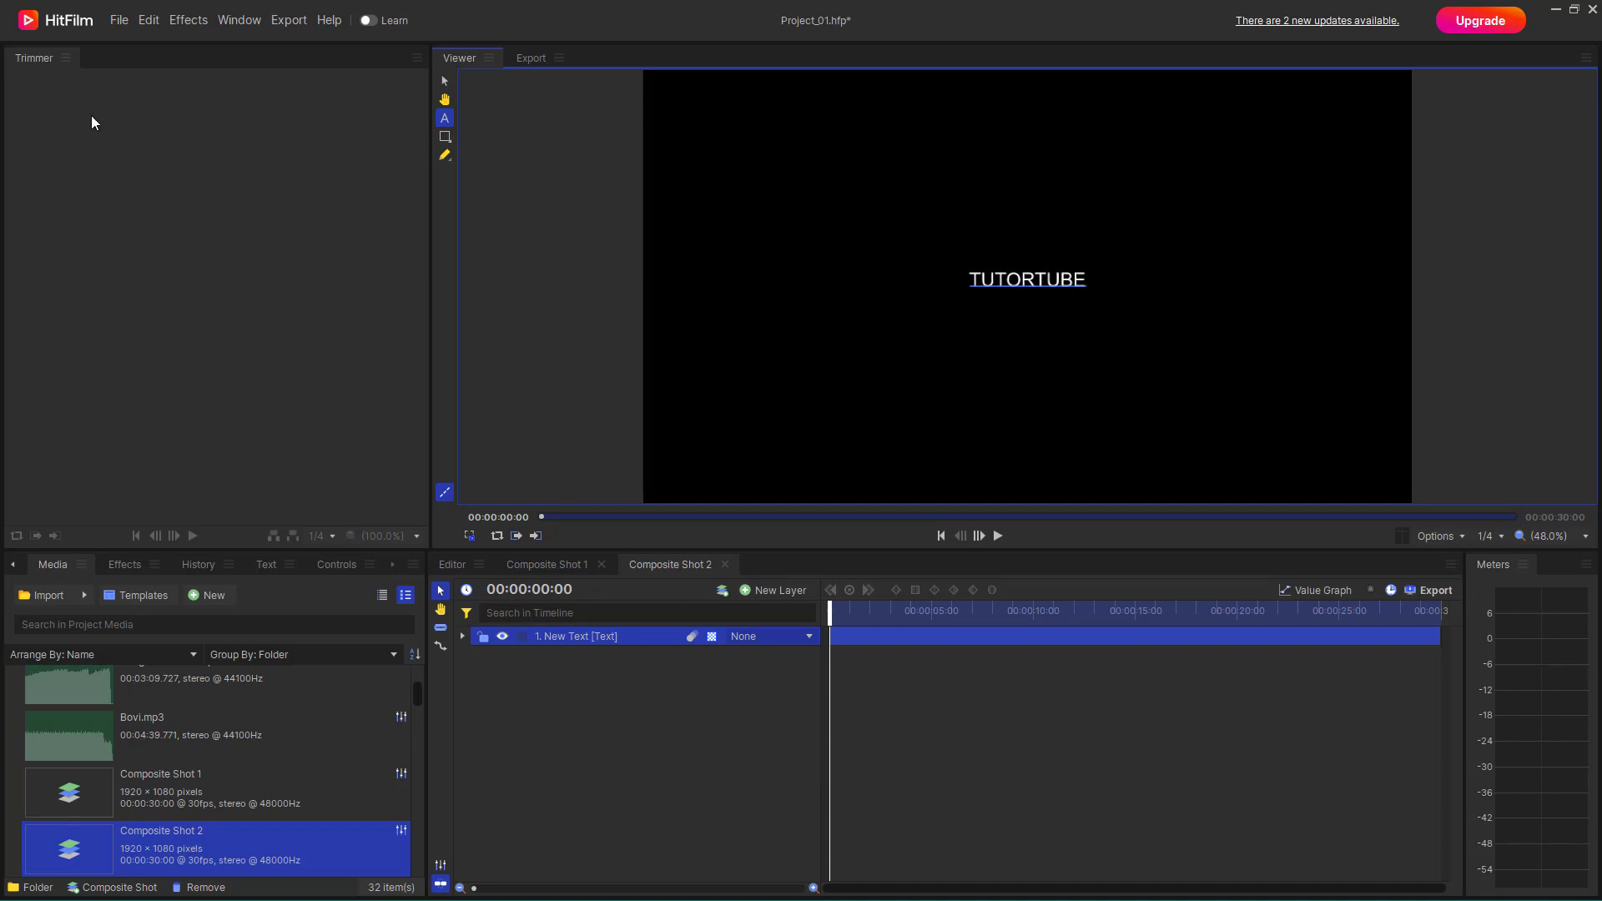
pyautogui.click(444, 80)
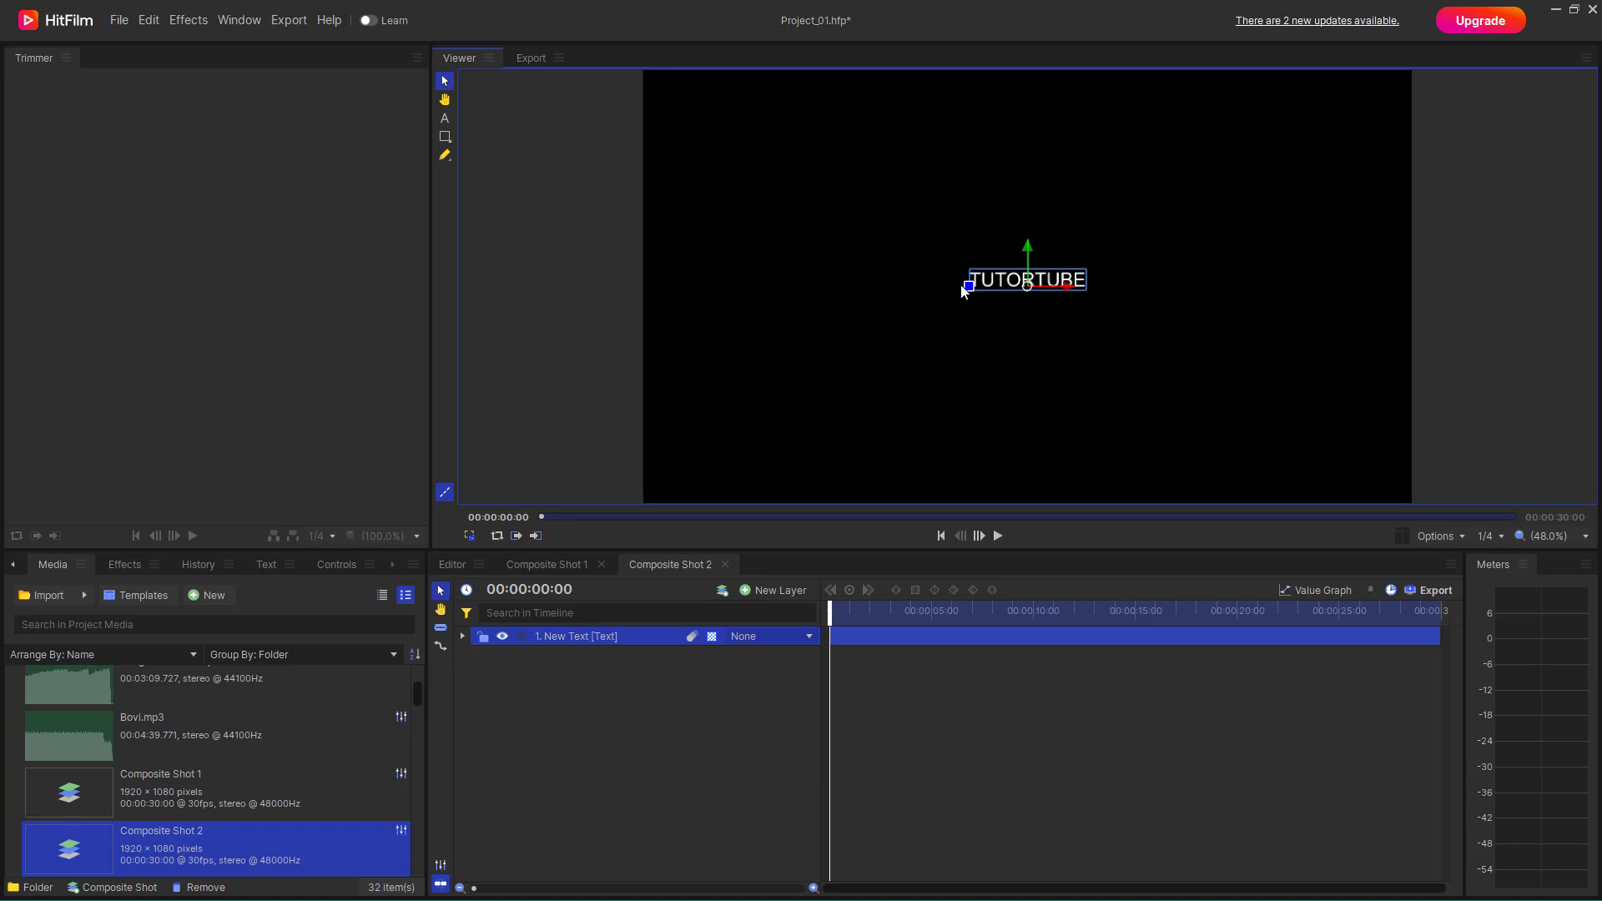
# Step: Set the TUTORTUBE text layer's scale to 300%
pyautogui.click(576, 673)
pyautogui.click(463, 637)
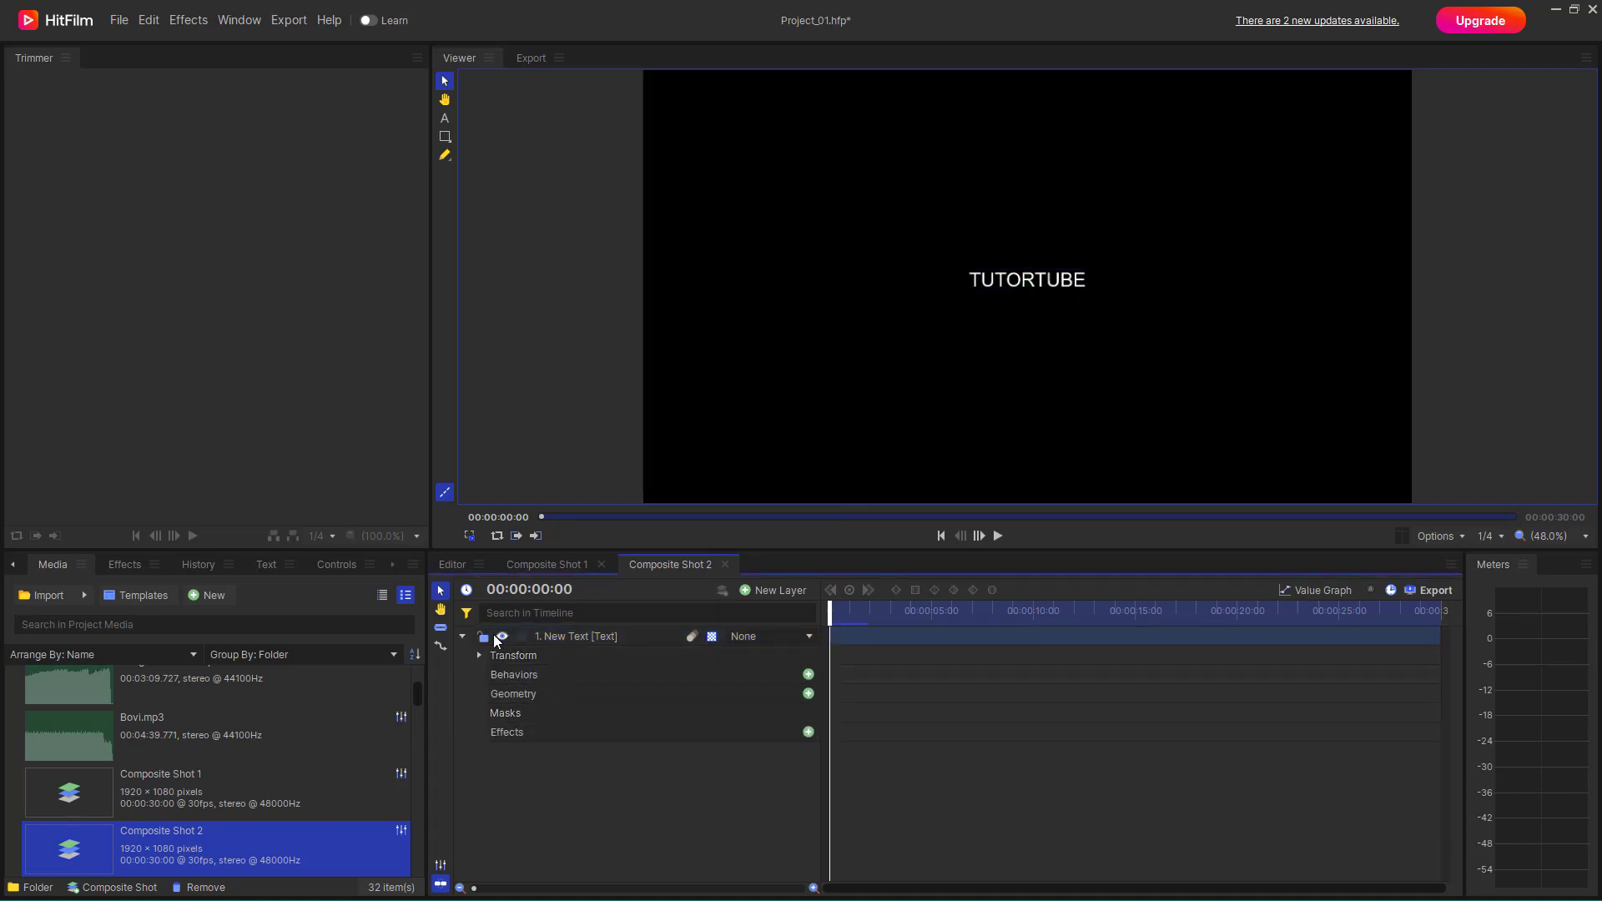
pyautogui.click(478, 655)
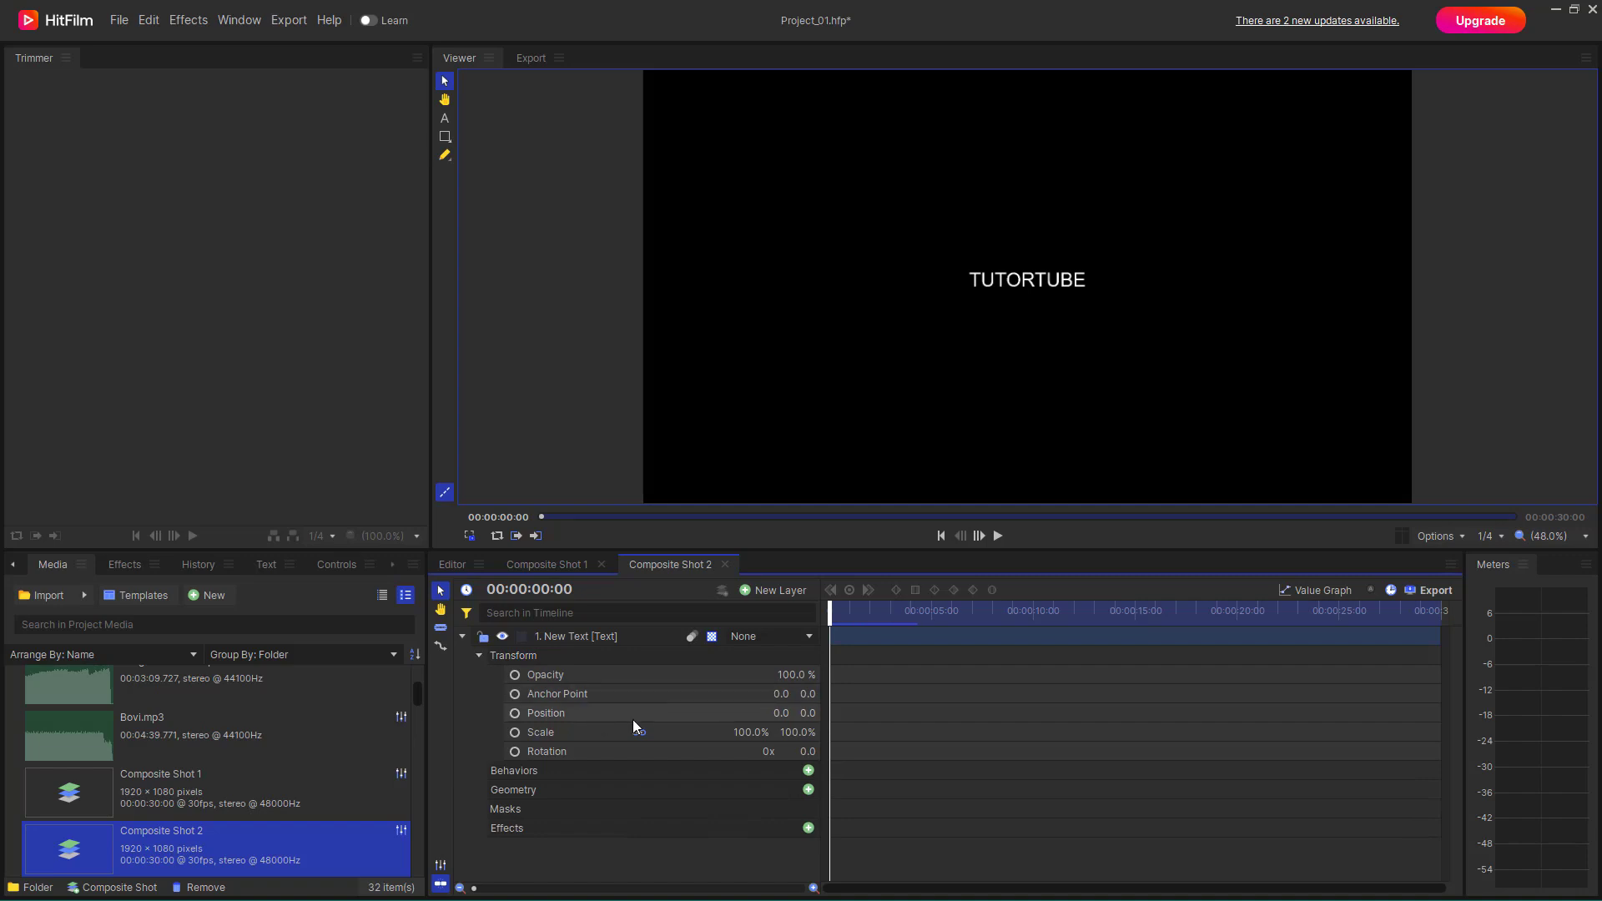
pyautogui.moveTo(747, 732); pyautogui.dragTo(868, 732)
pyautogui.click(754, 732)
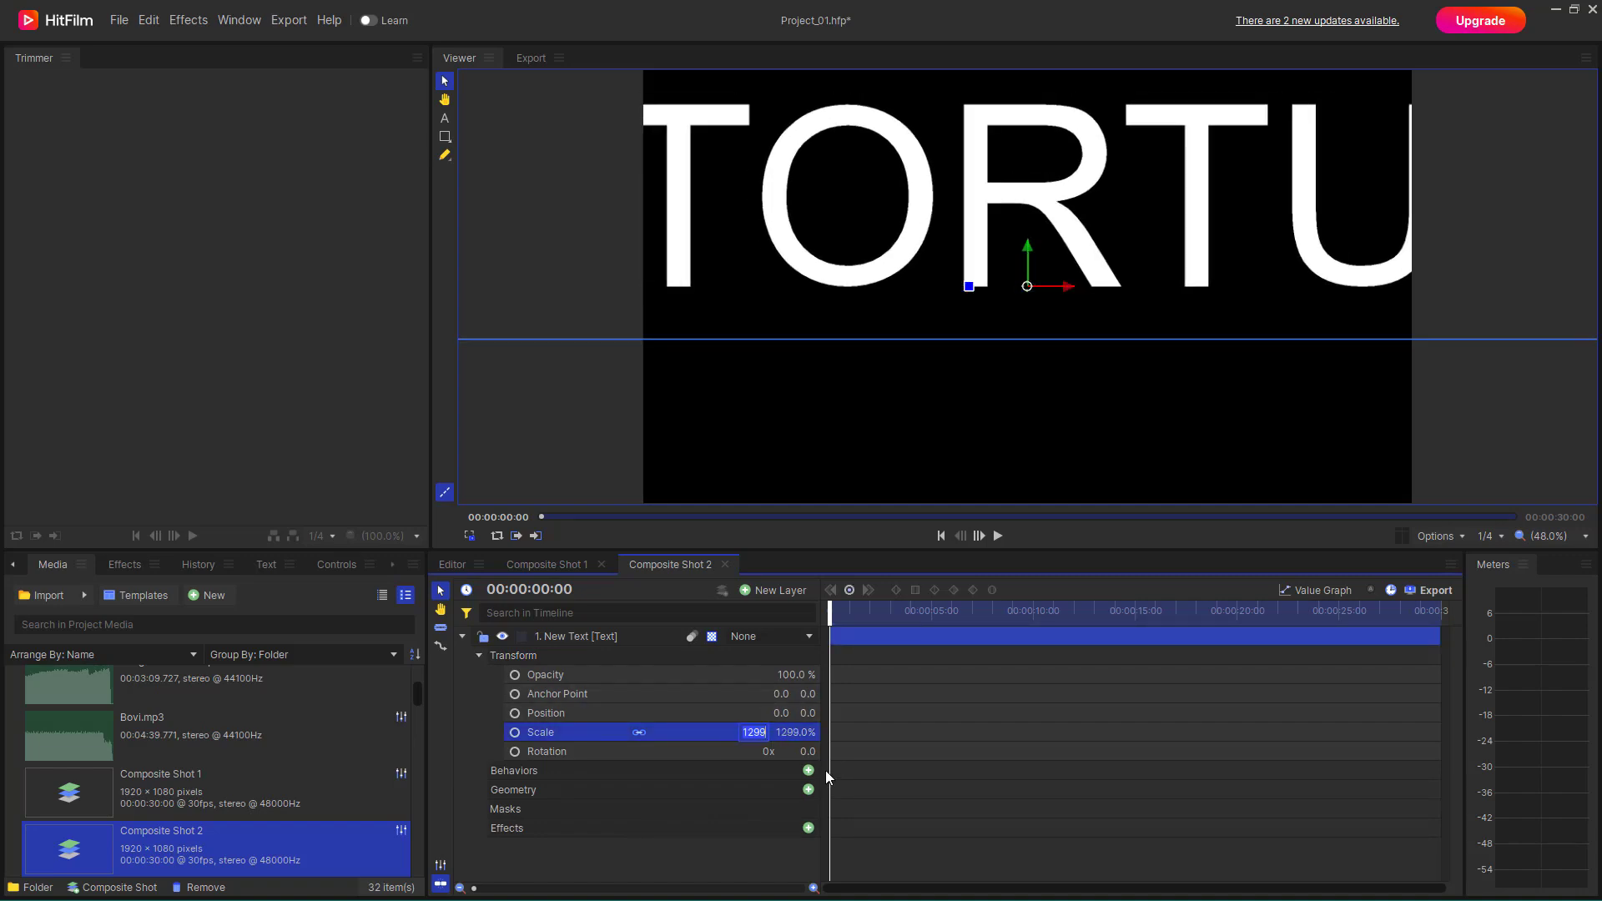
pyautogui.write('300')
pyautogui.press('Return')
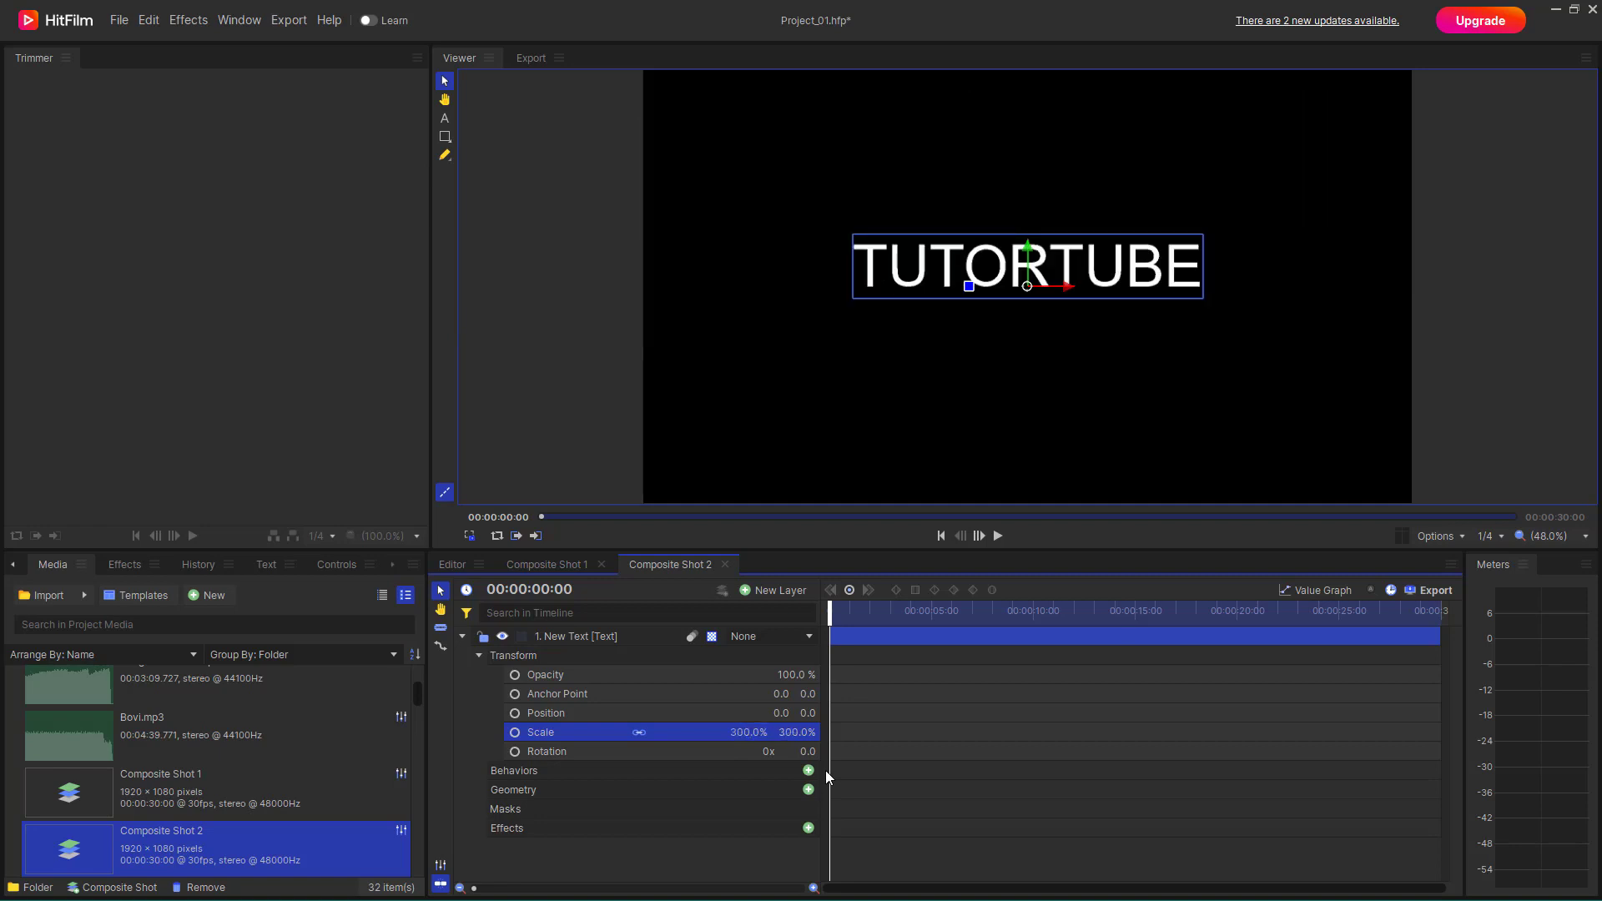
# Step: Change the text layer's dimension from 2D to 3D and add a camera to the composite shot
pyautogui.click(1001, 418)
pyautogui.click(959, 297)
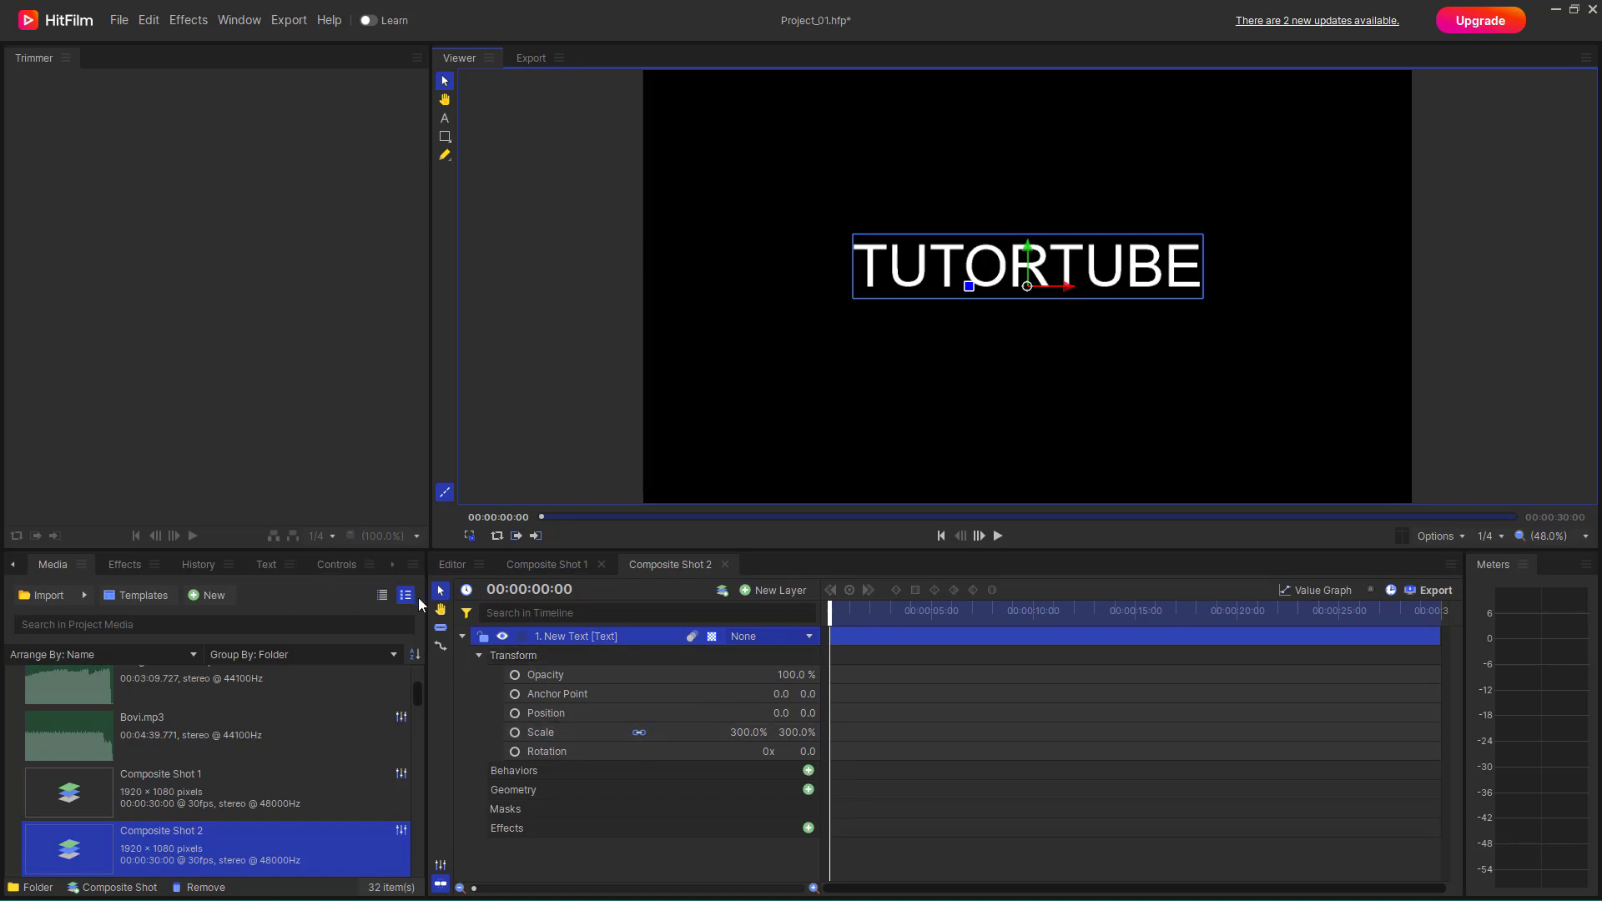
pyautogui.click(335, 565)
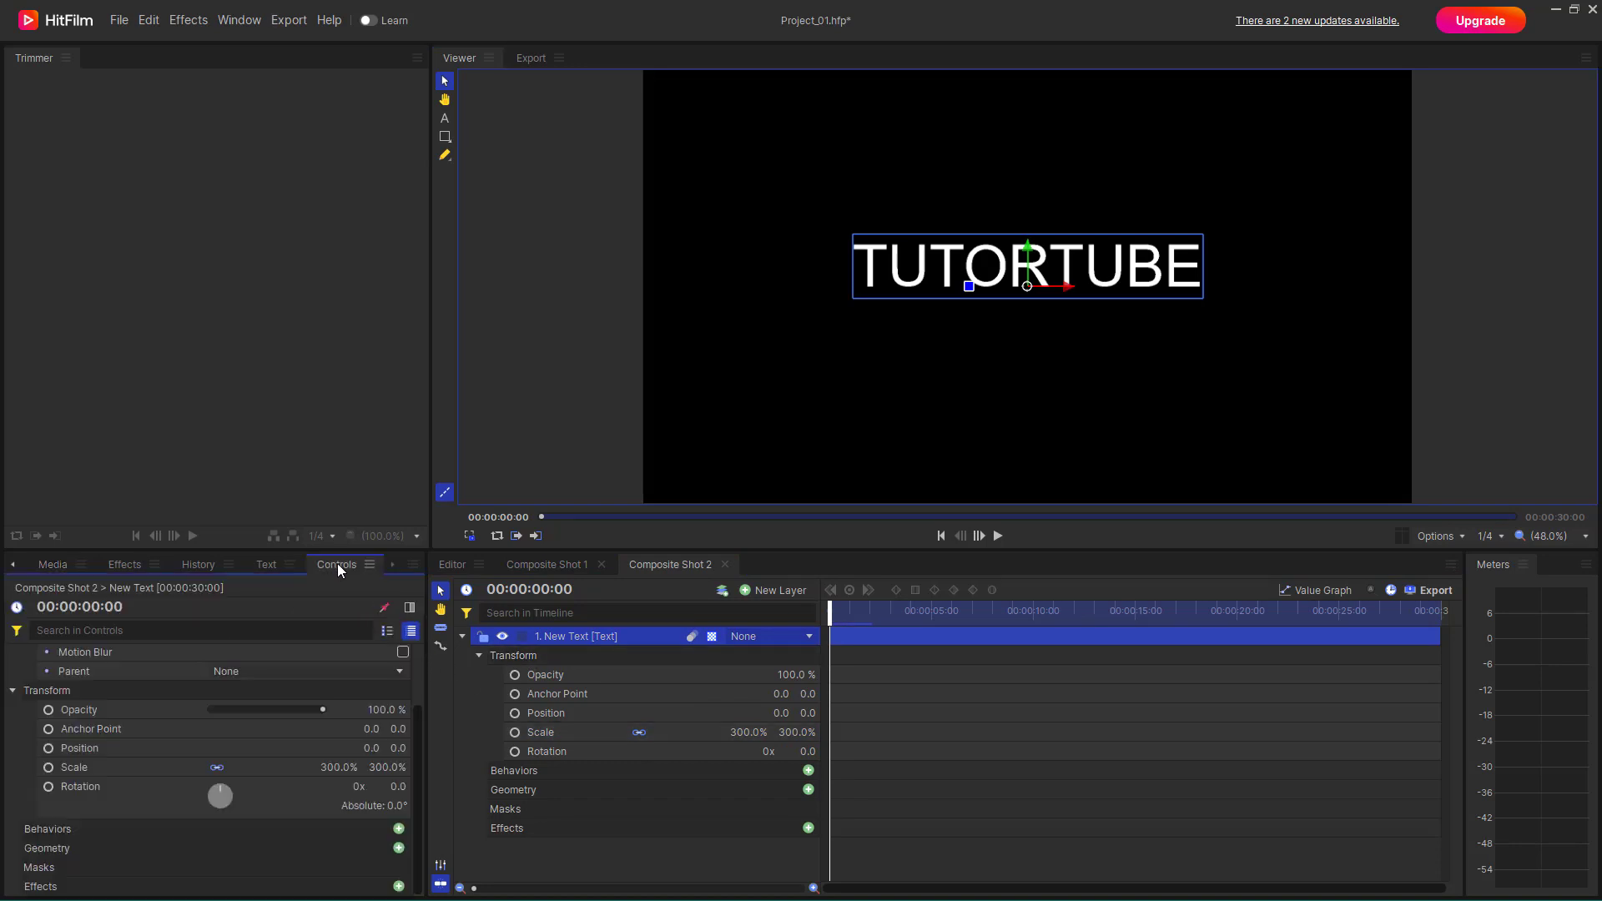
pyautogui.click(287, 692)
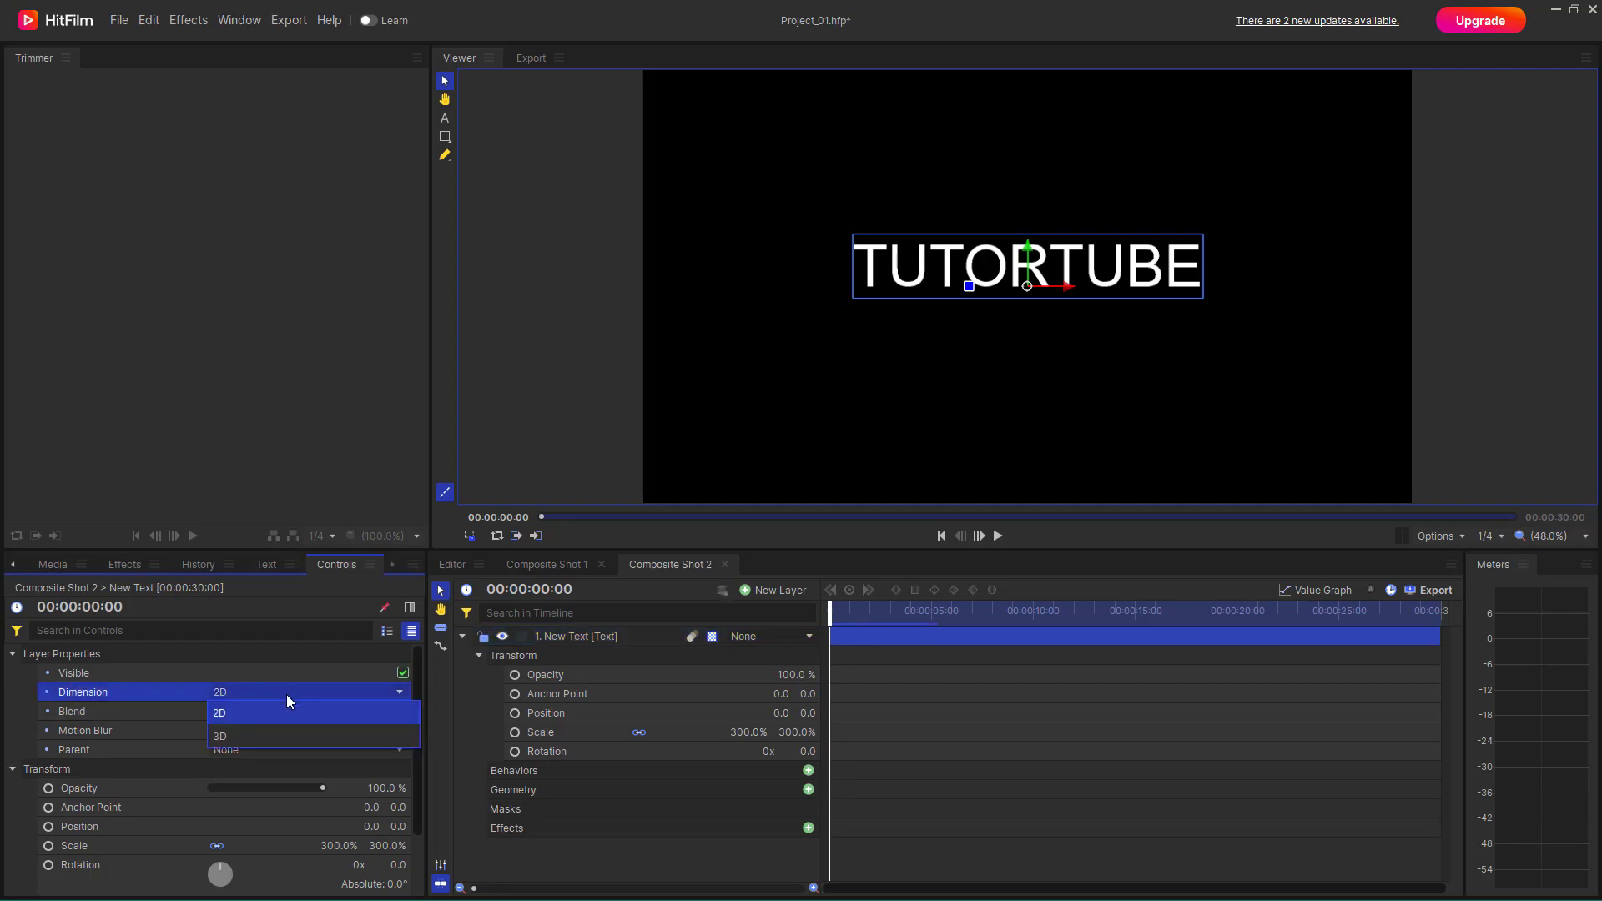
pyautogui.click(262, 731)
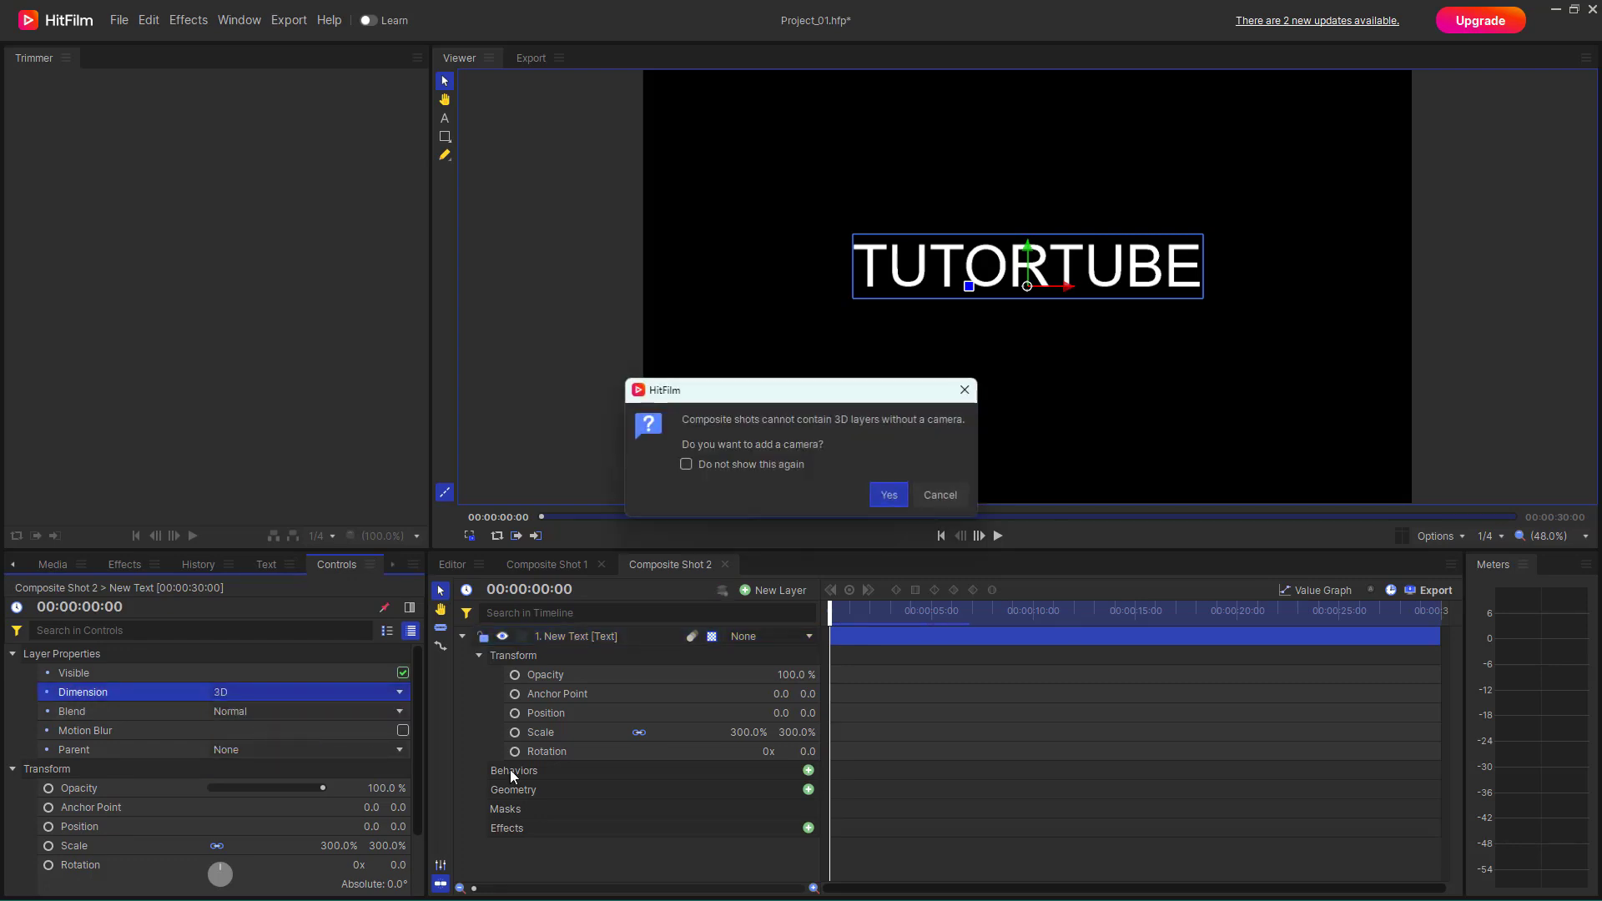
pyautogui.click(890, 496)
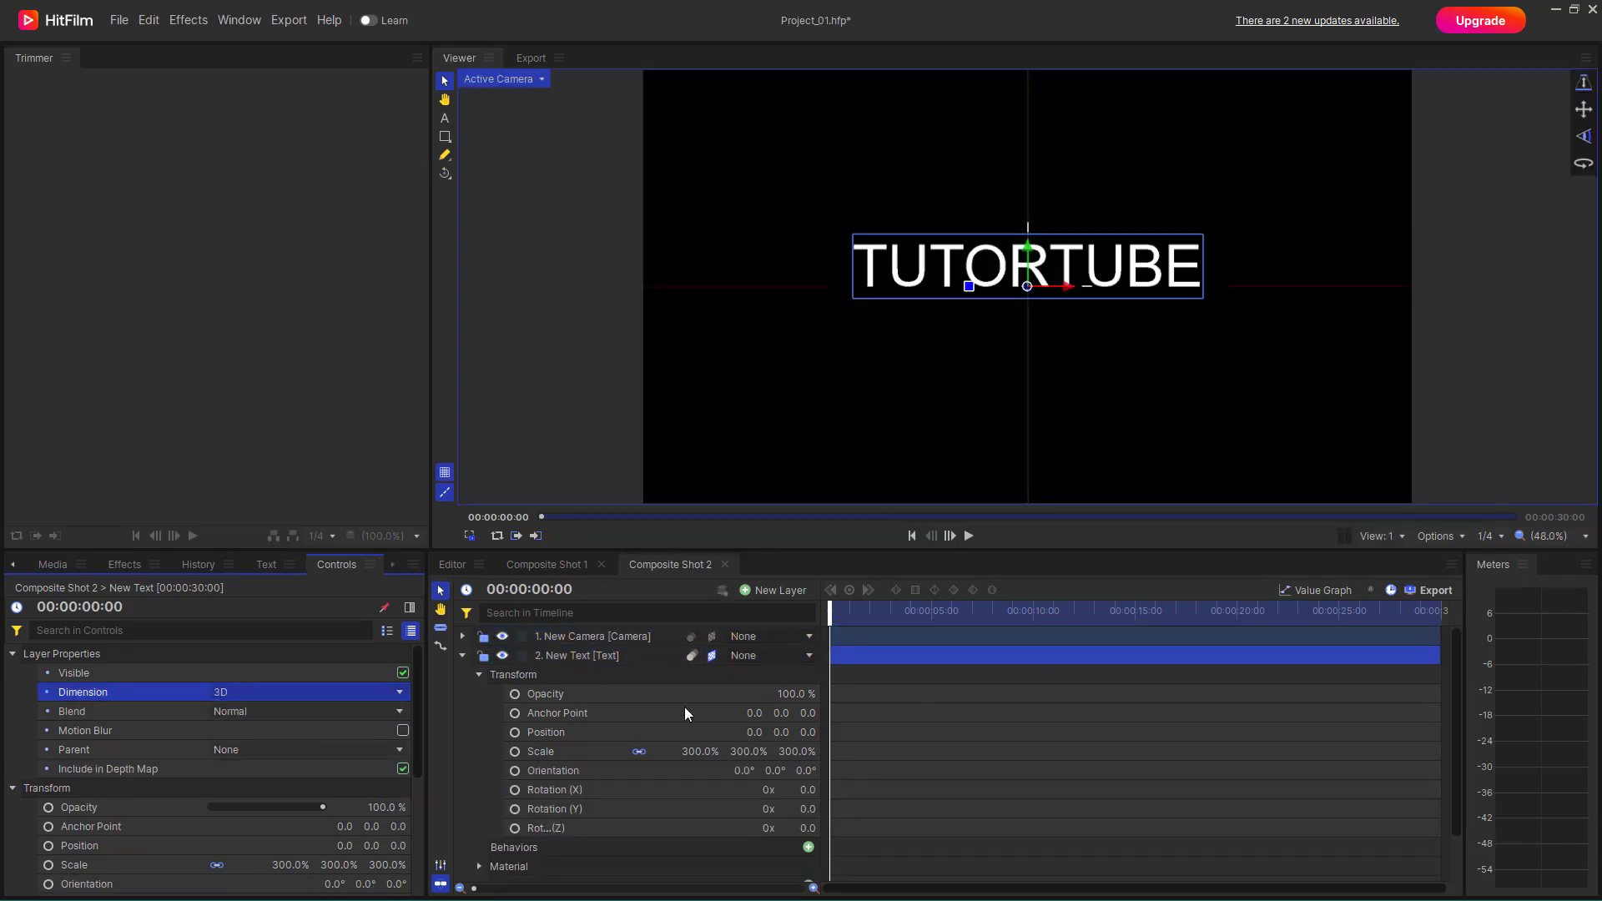
# Step: Collapse the 3D text layer's properties and duplicate the layer
pyautogui.click(463, 655)
pyautogui.click(597, 659)
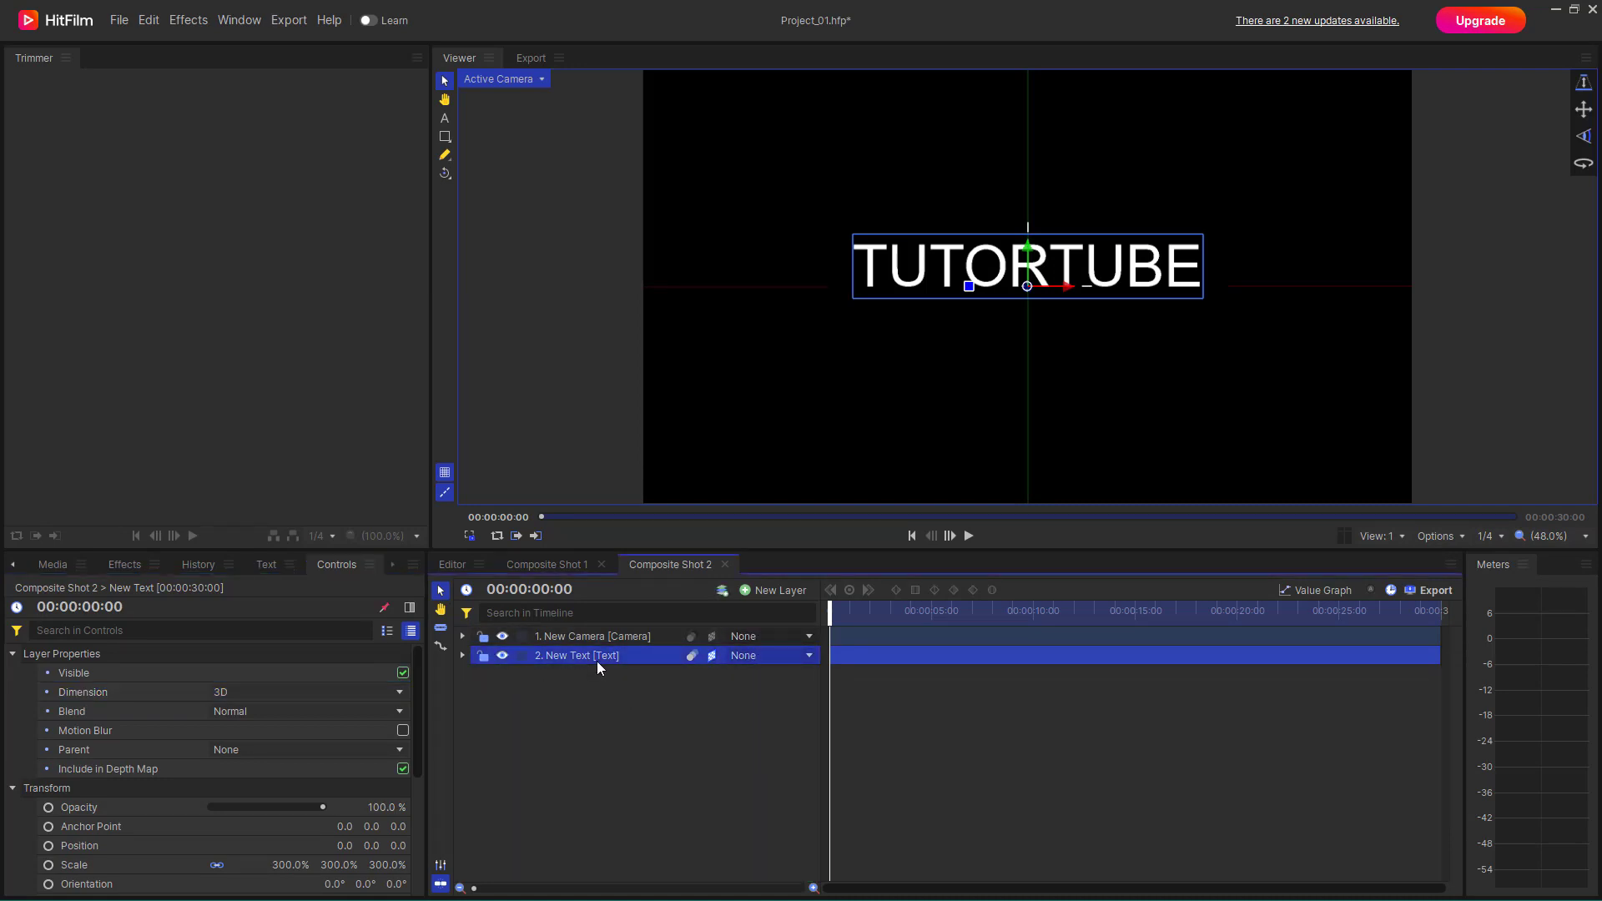
pyautogui.hotkey('ctrl', 'd')
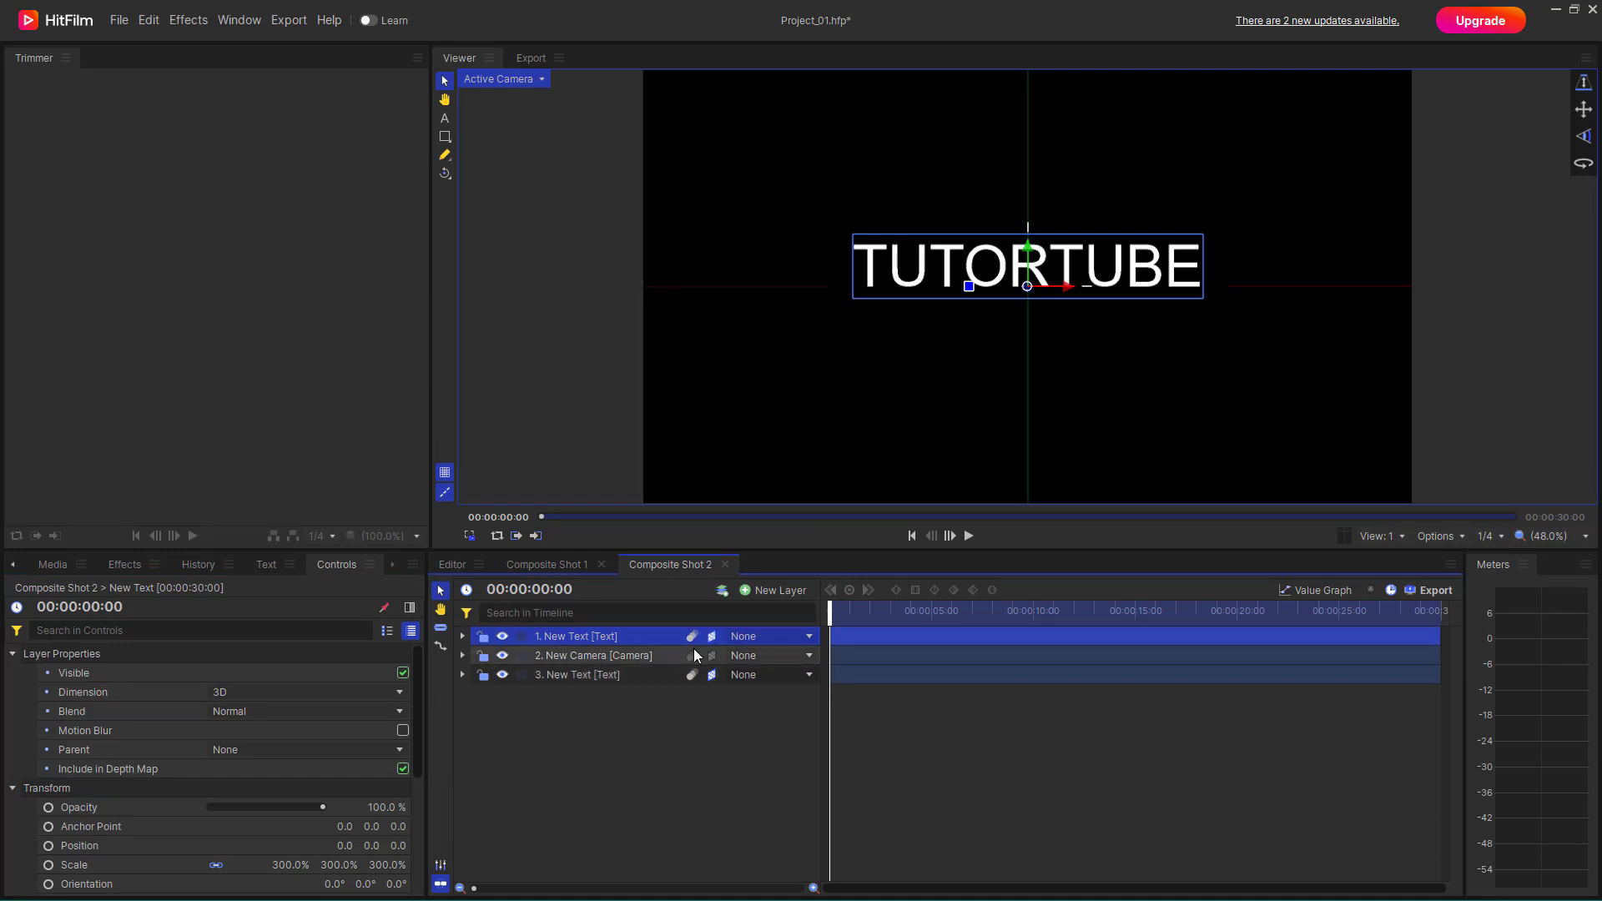
# Step: Orbit and pan the camera to about position 11.9, 240.4, 1883.8 so the view looks across the floor grid
pyautogui.click(614, 656)
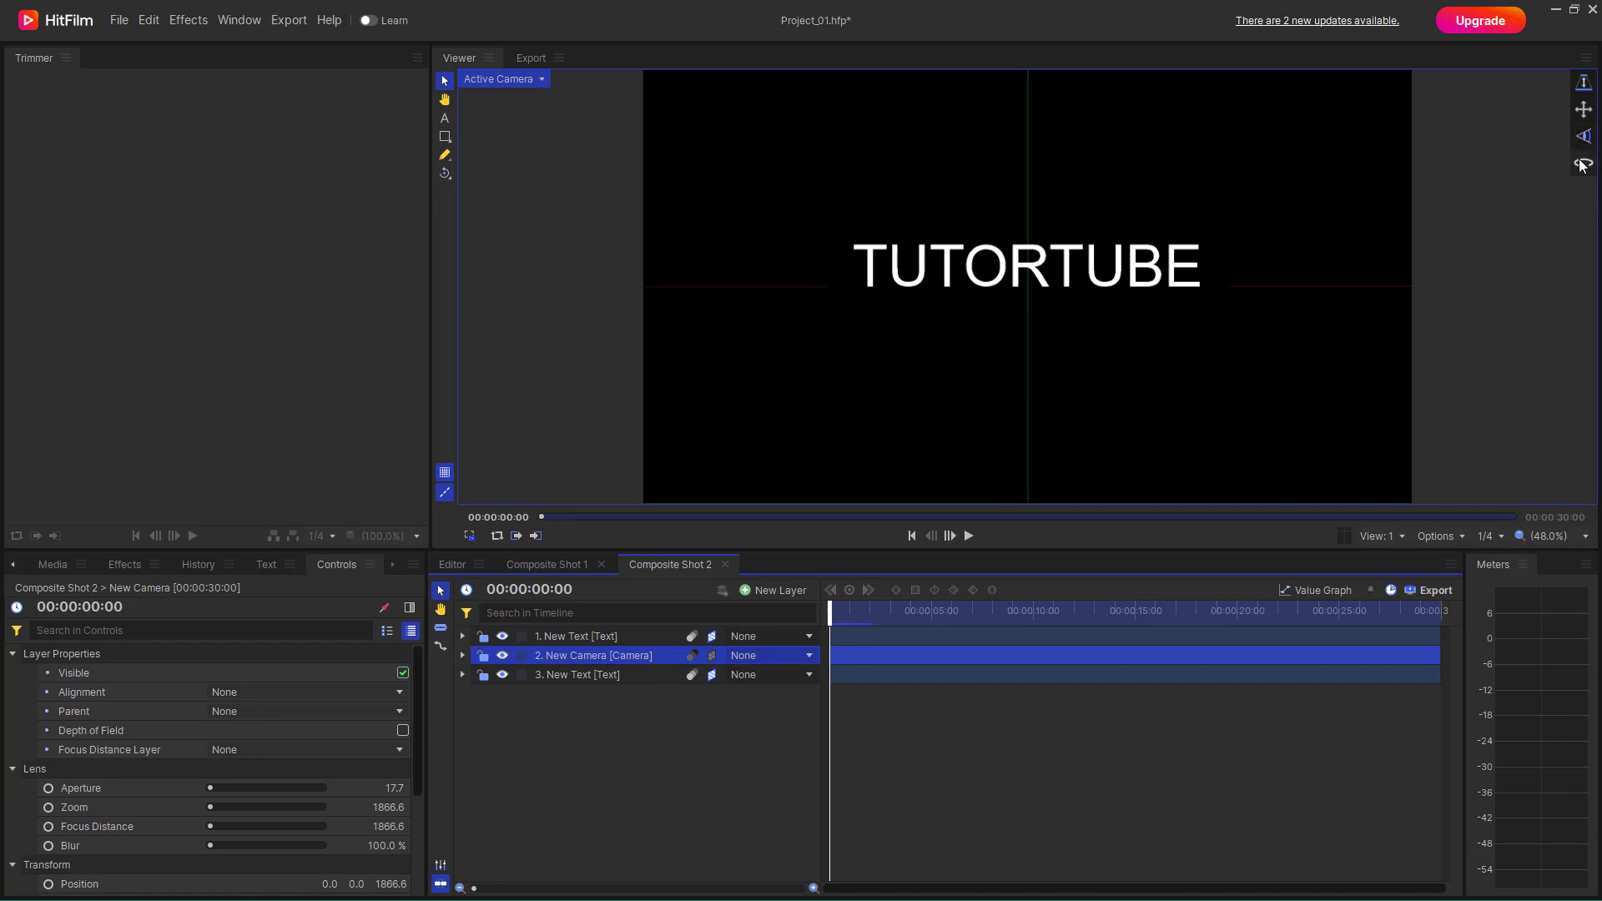
pyautogui.moveTo(1584, 164); pyautogui.dragTo(1575, 216)
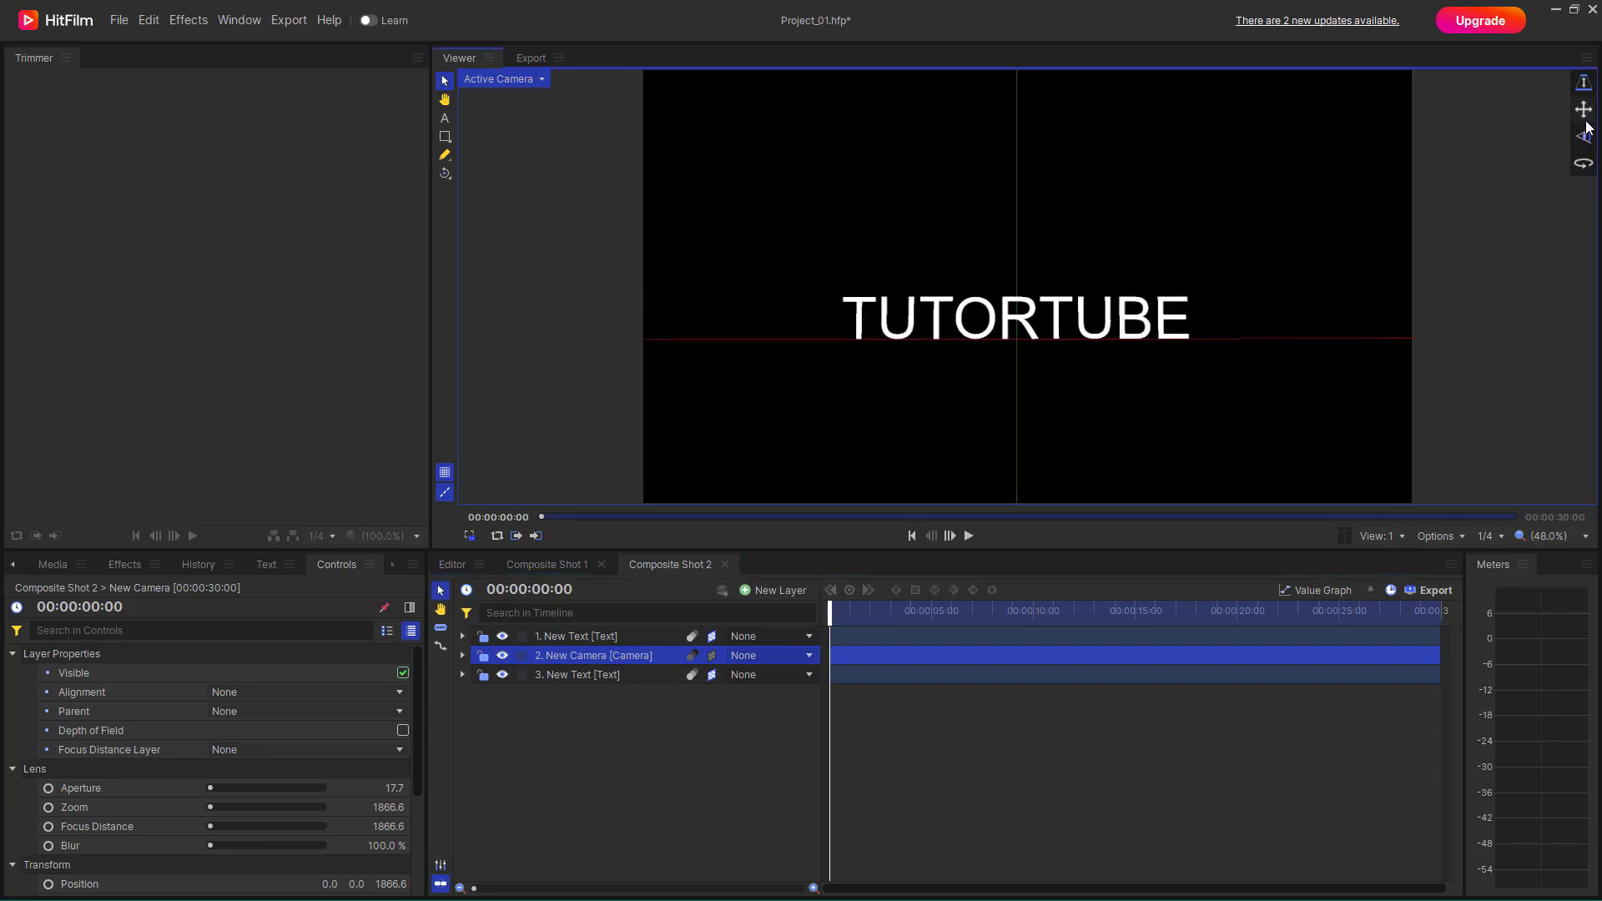
pyautogui.moveTo(1584, 114); pyautogui.dragTo(981, 421)
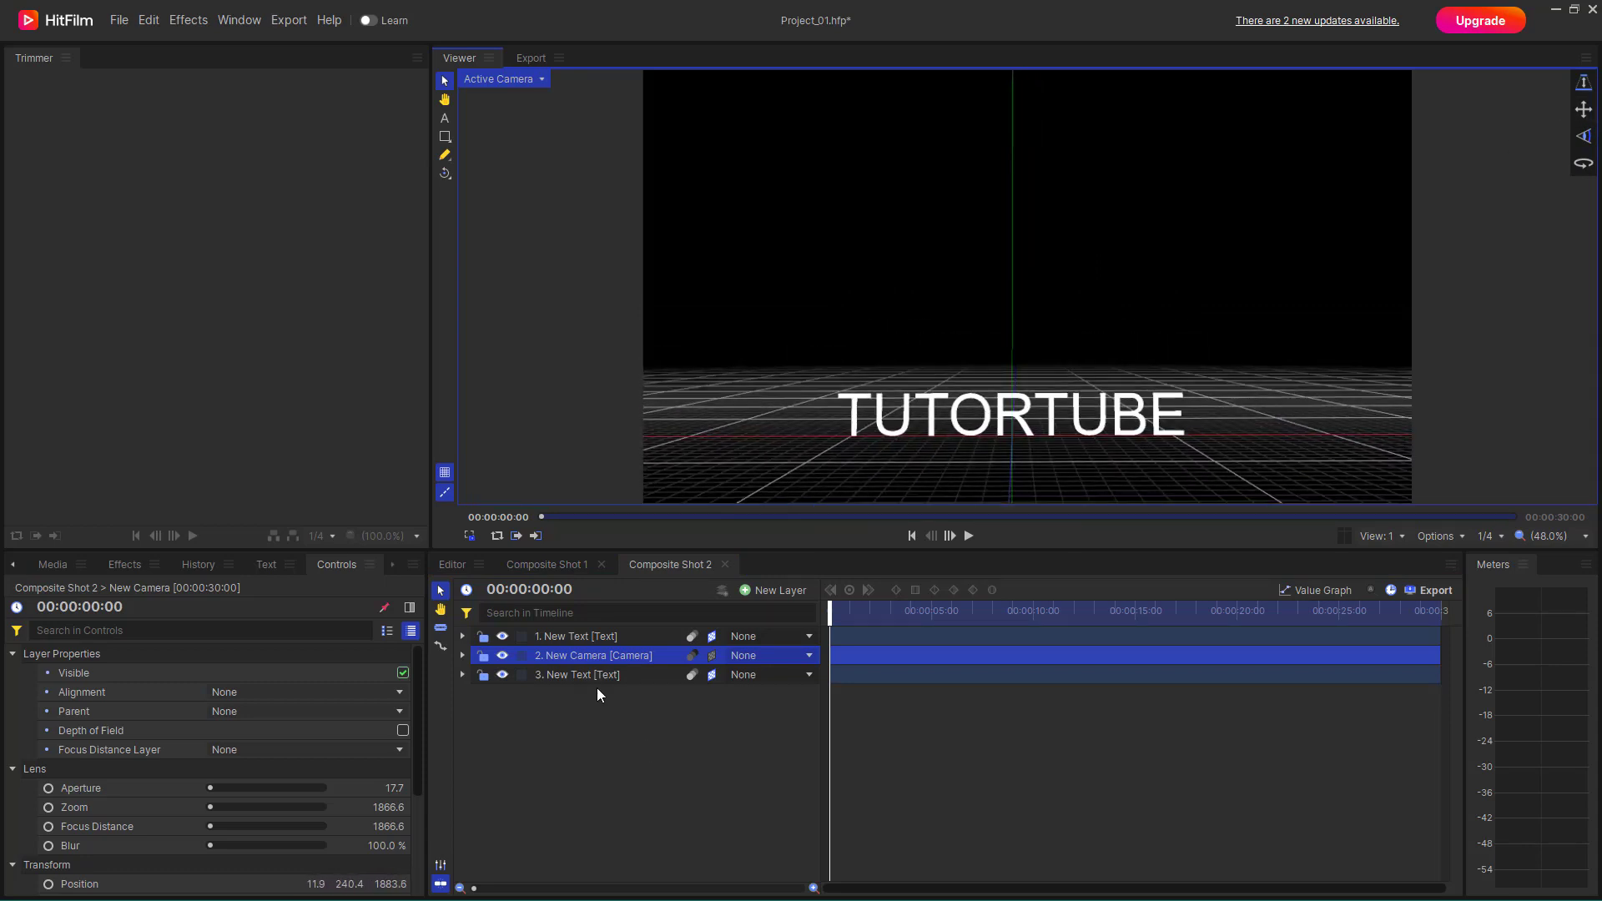
# Step: Move the duplicated text layer back in depth to a Z position of -261
pyautogui.click(570, 641)
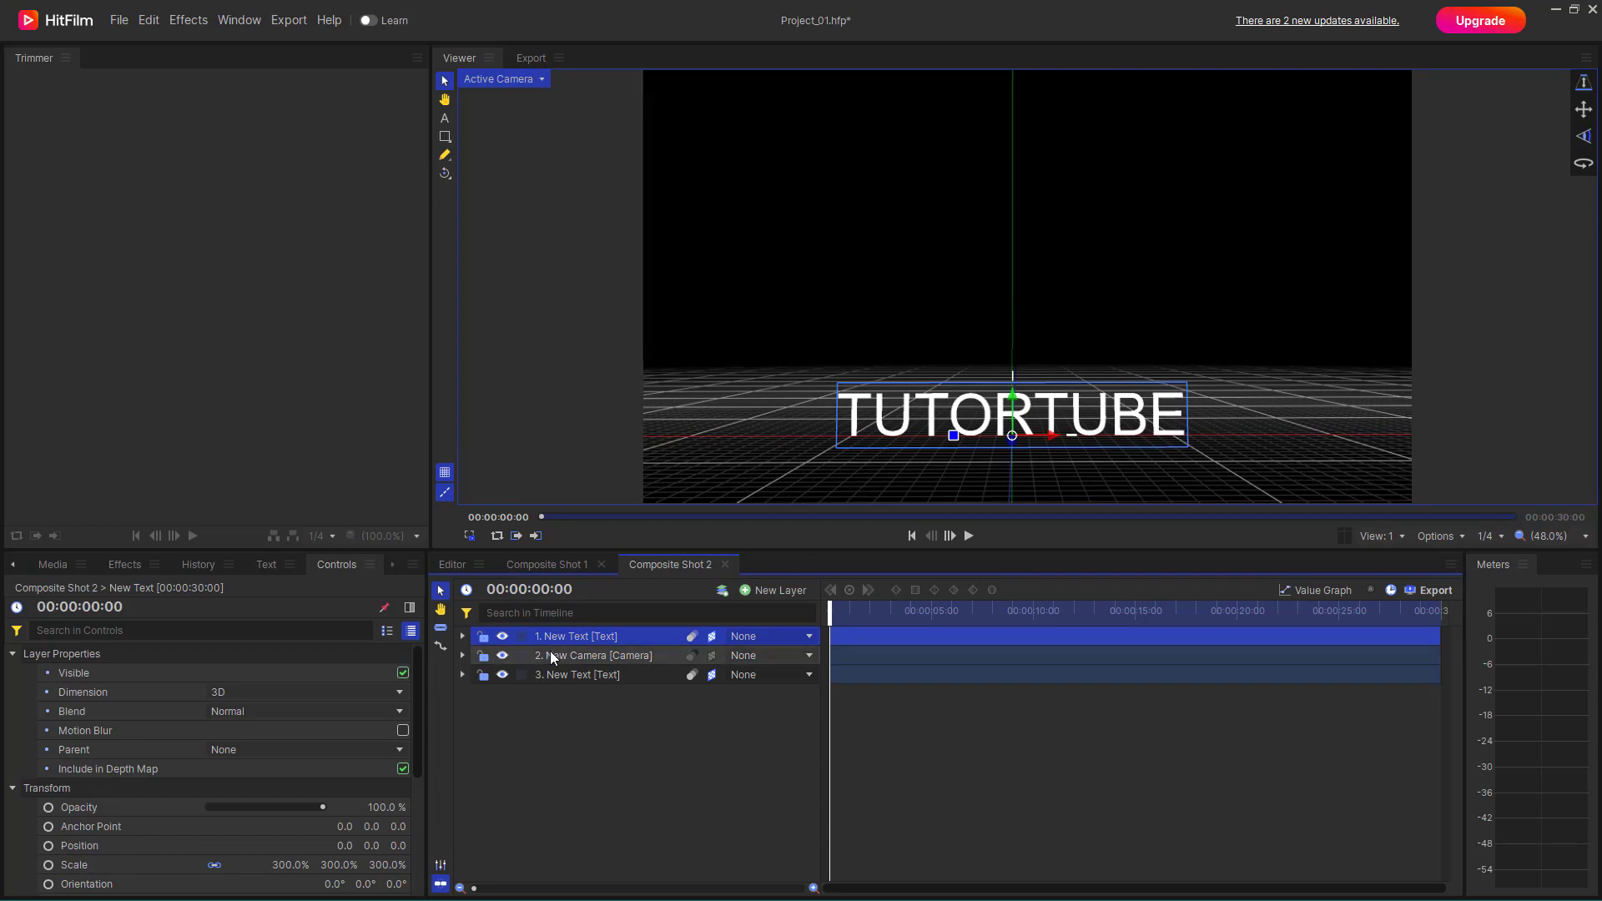
pyautogui.click(463, 638)
pyautogui.click(479, 655)
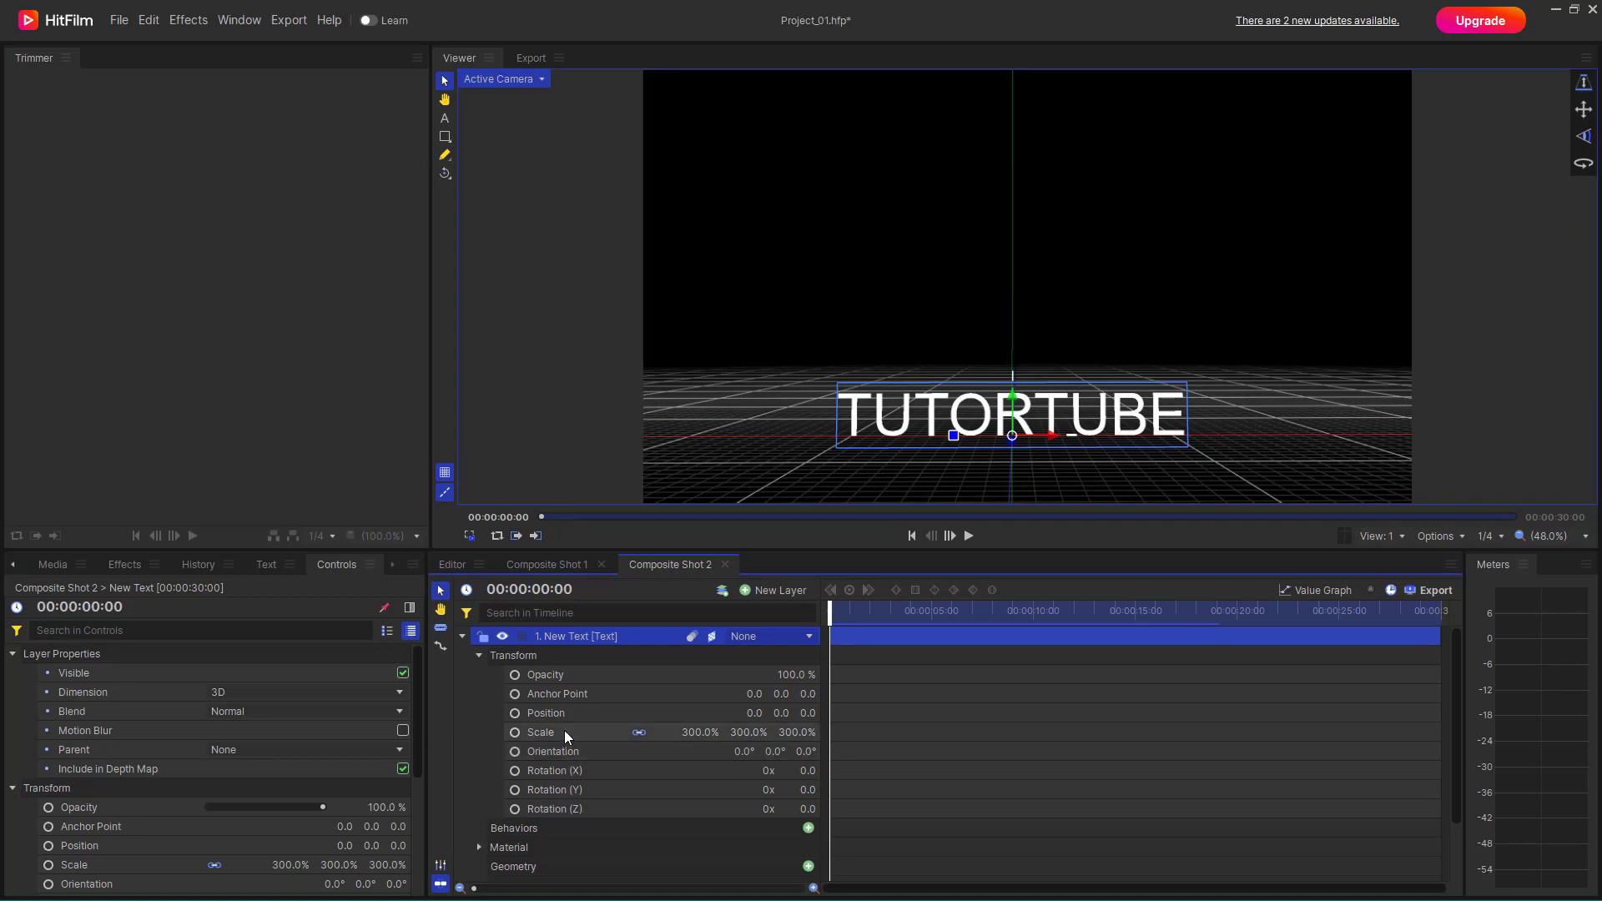
pyautogui.moveTo(760, 715); pyautogui.dragTo(795, 716)
pyautogui.hotkey('ctrl', 'z')
pyautogui.hotkey('ctrl', 'z')
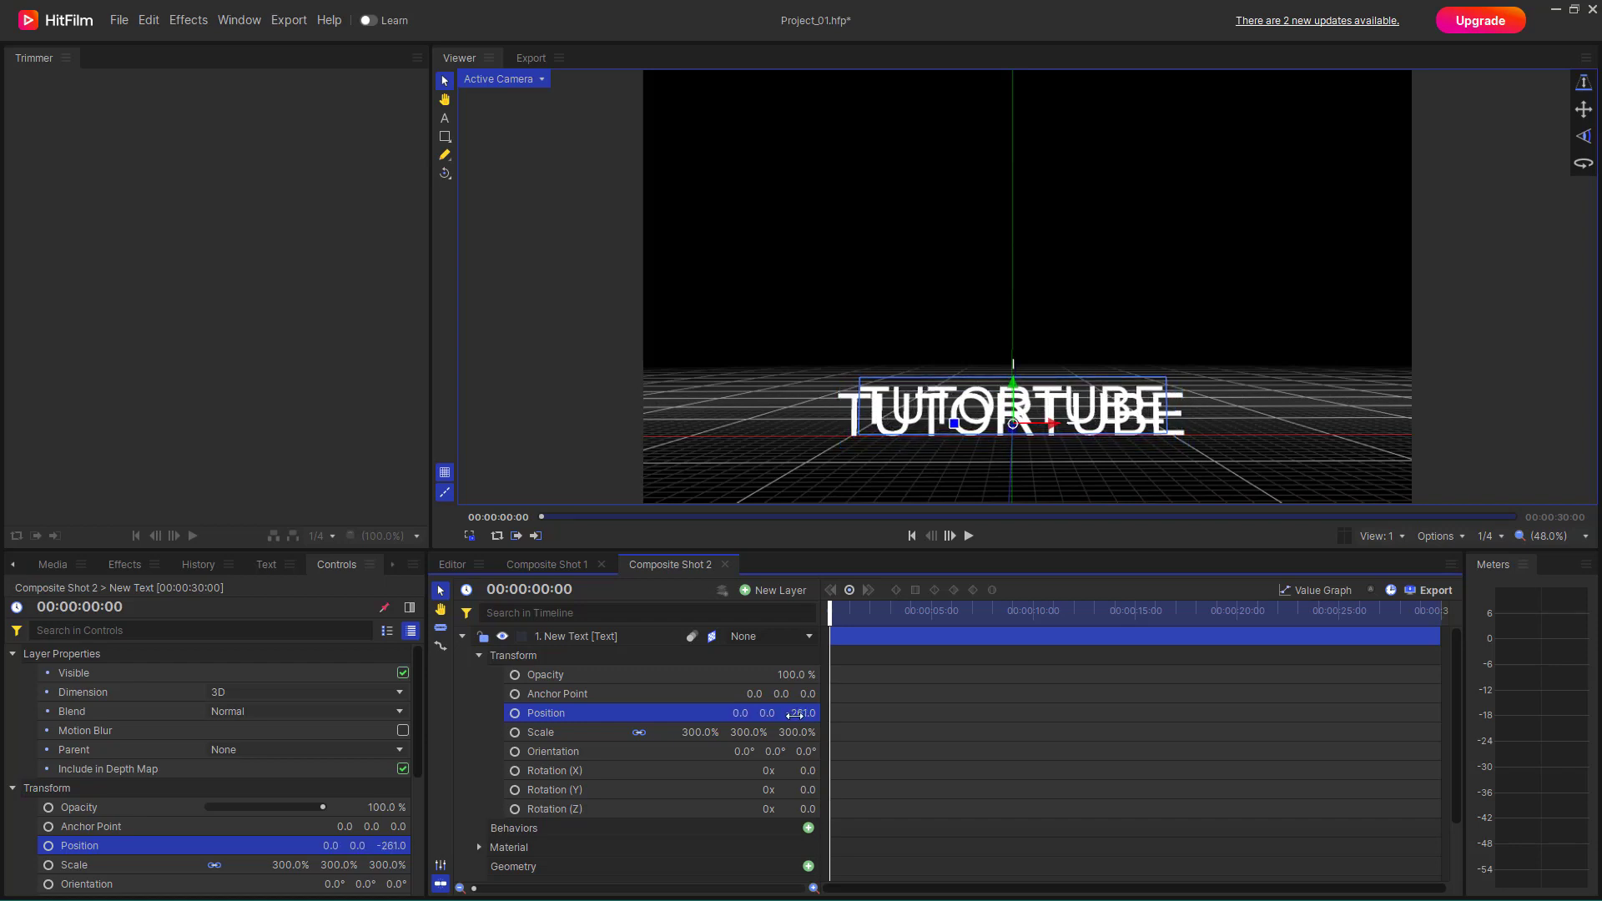
# Step: Duplicate the text layer at Z -261 and move the new copy back to a Z position of about -601
pyautogui.click(592, 639)
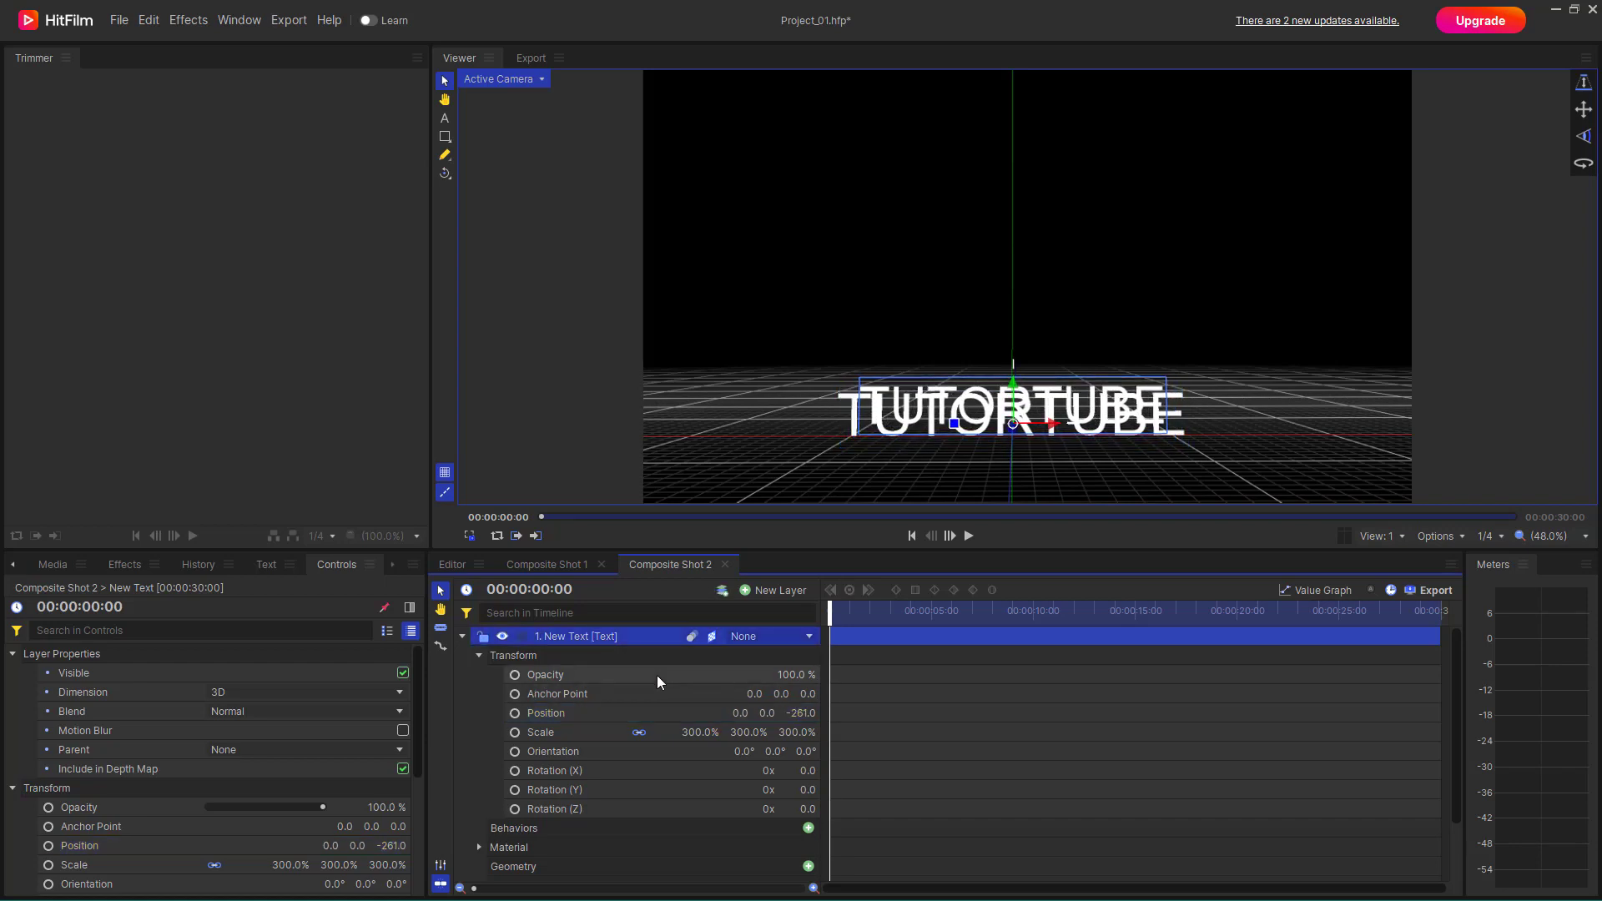
pyautogui.hotkey('ctrl', 'd')
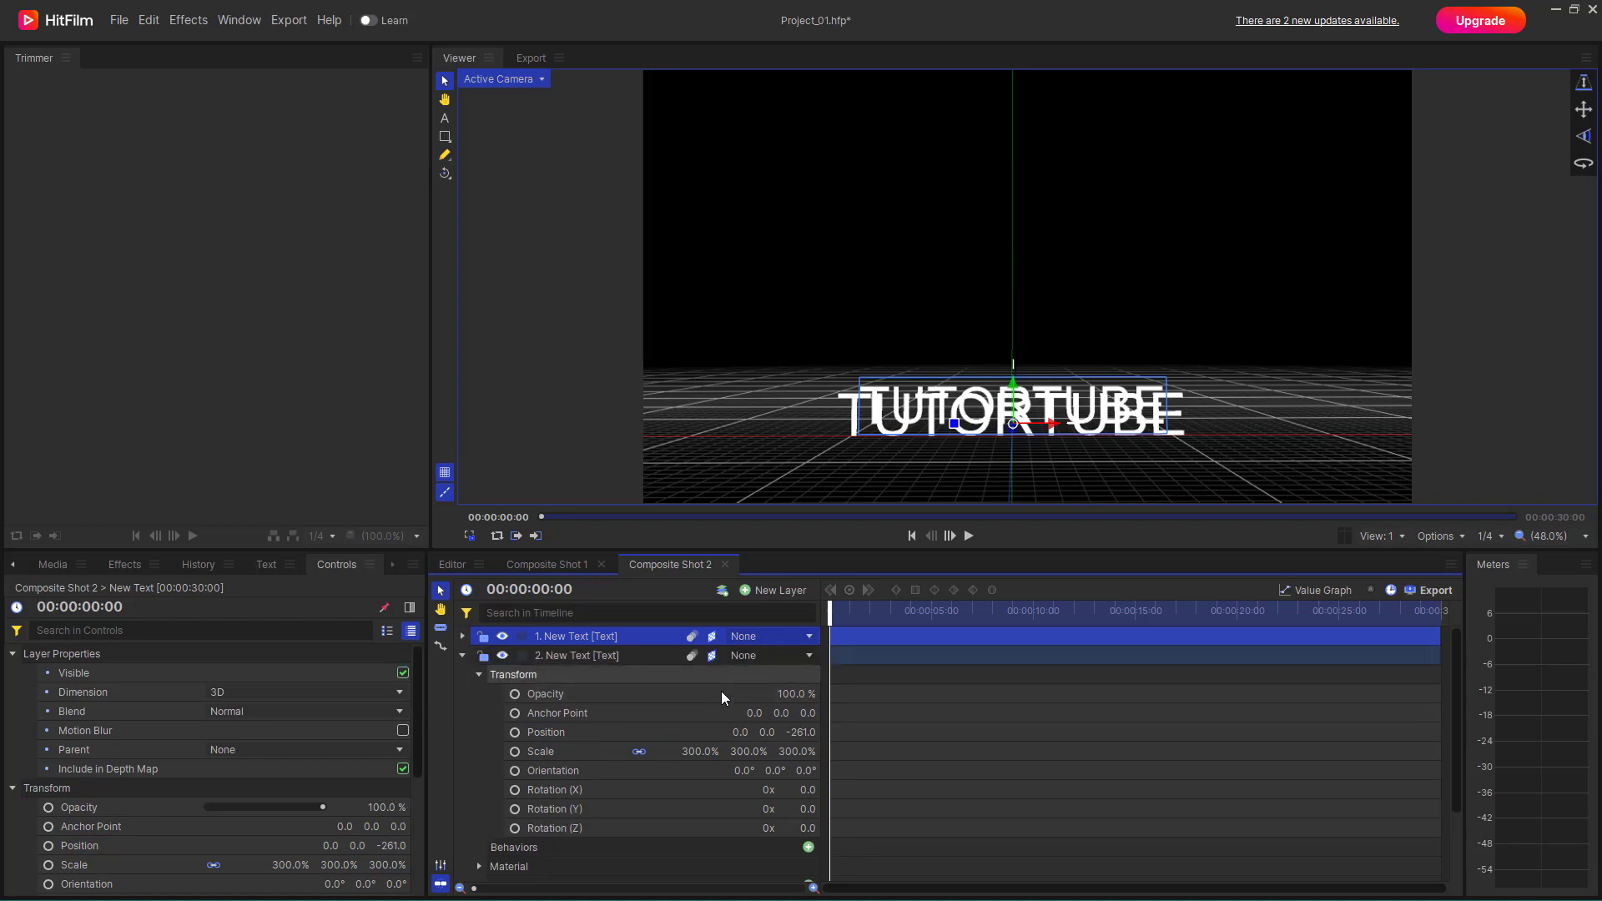
pyautogui.click(462, 637)
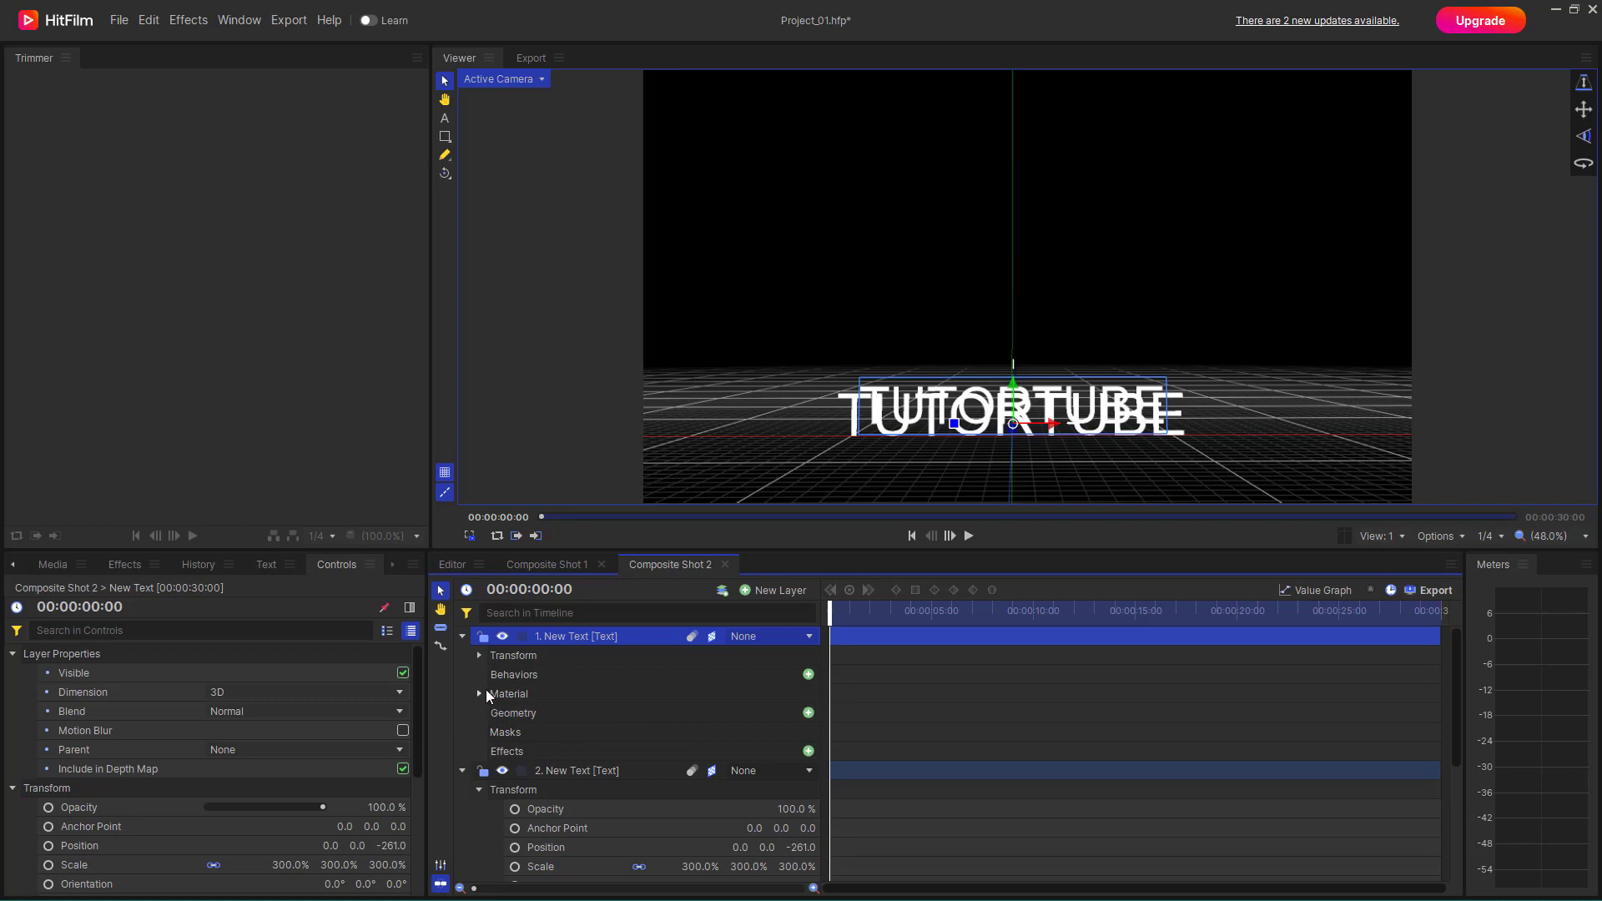
pyautogui.click(480, 655)
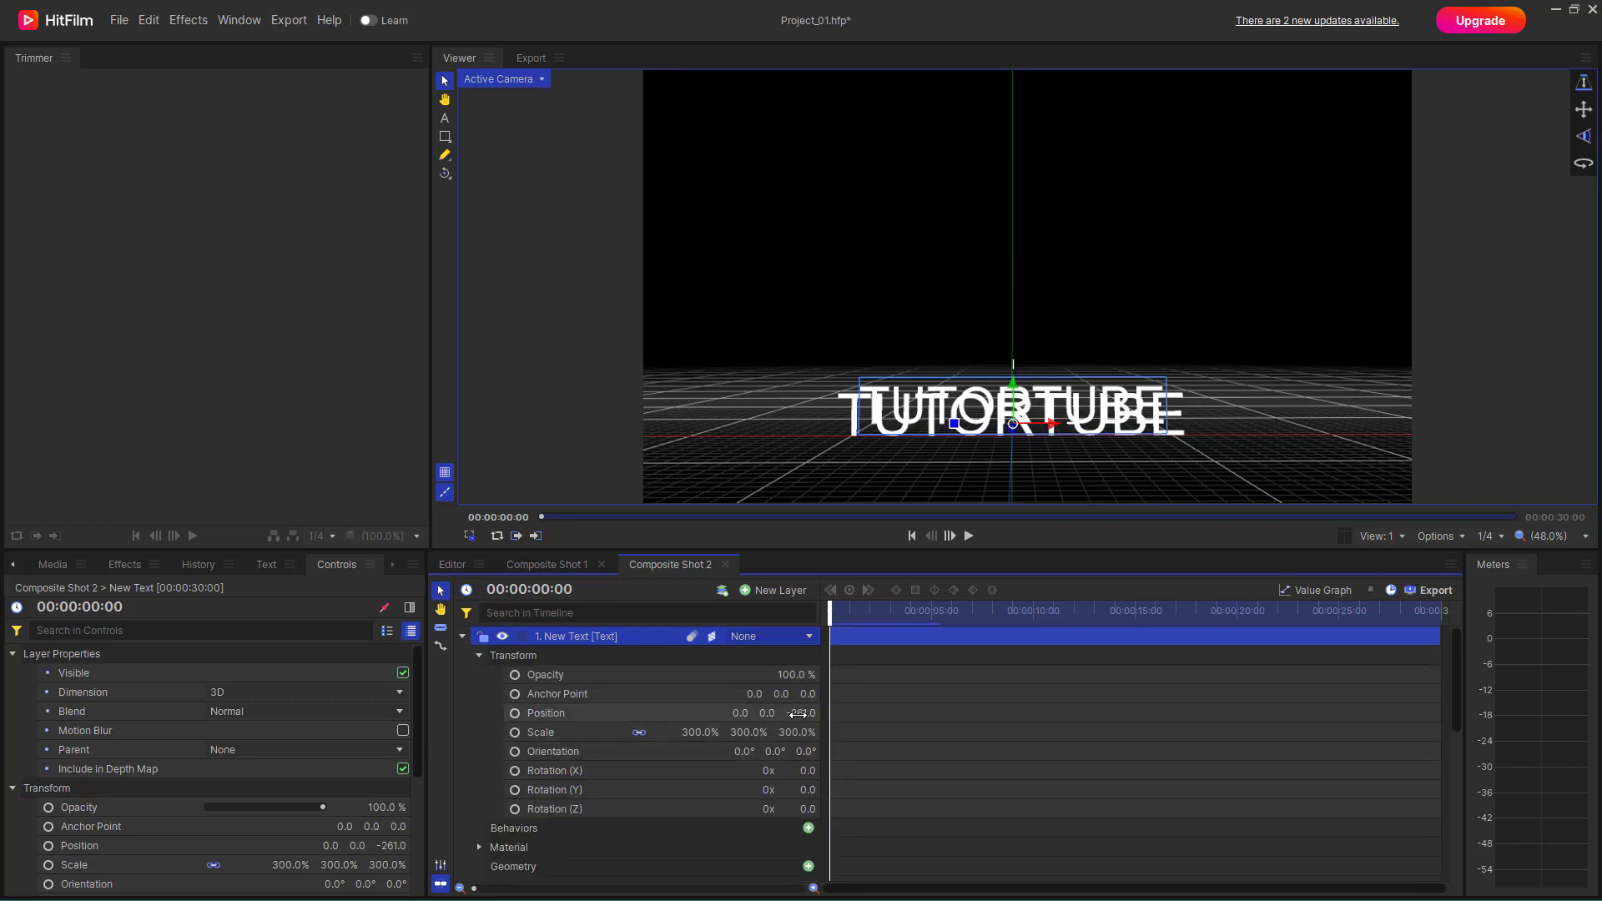
pyautogui.moveTo(800, 716); pyautogui.dragTo(589, 639)
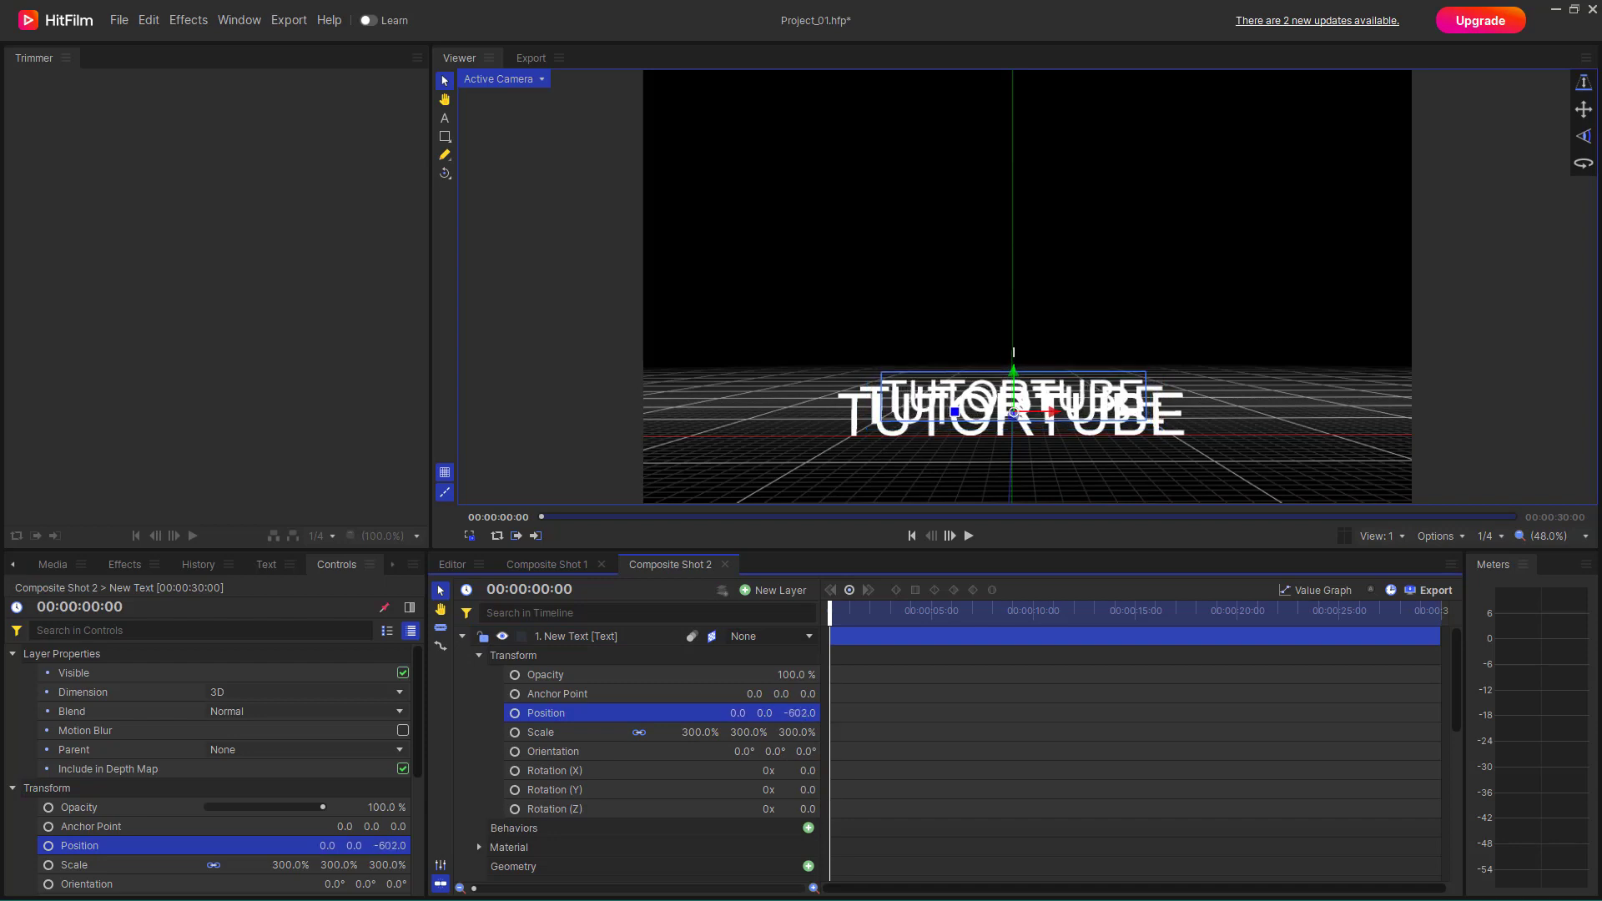
# Step: Duplicate the rearmost text layer and move the new copy back to a Z position of -884
pyautogui.click(589, 638)
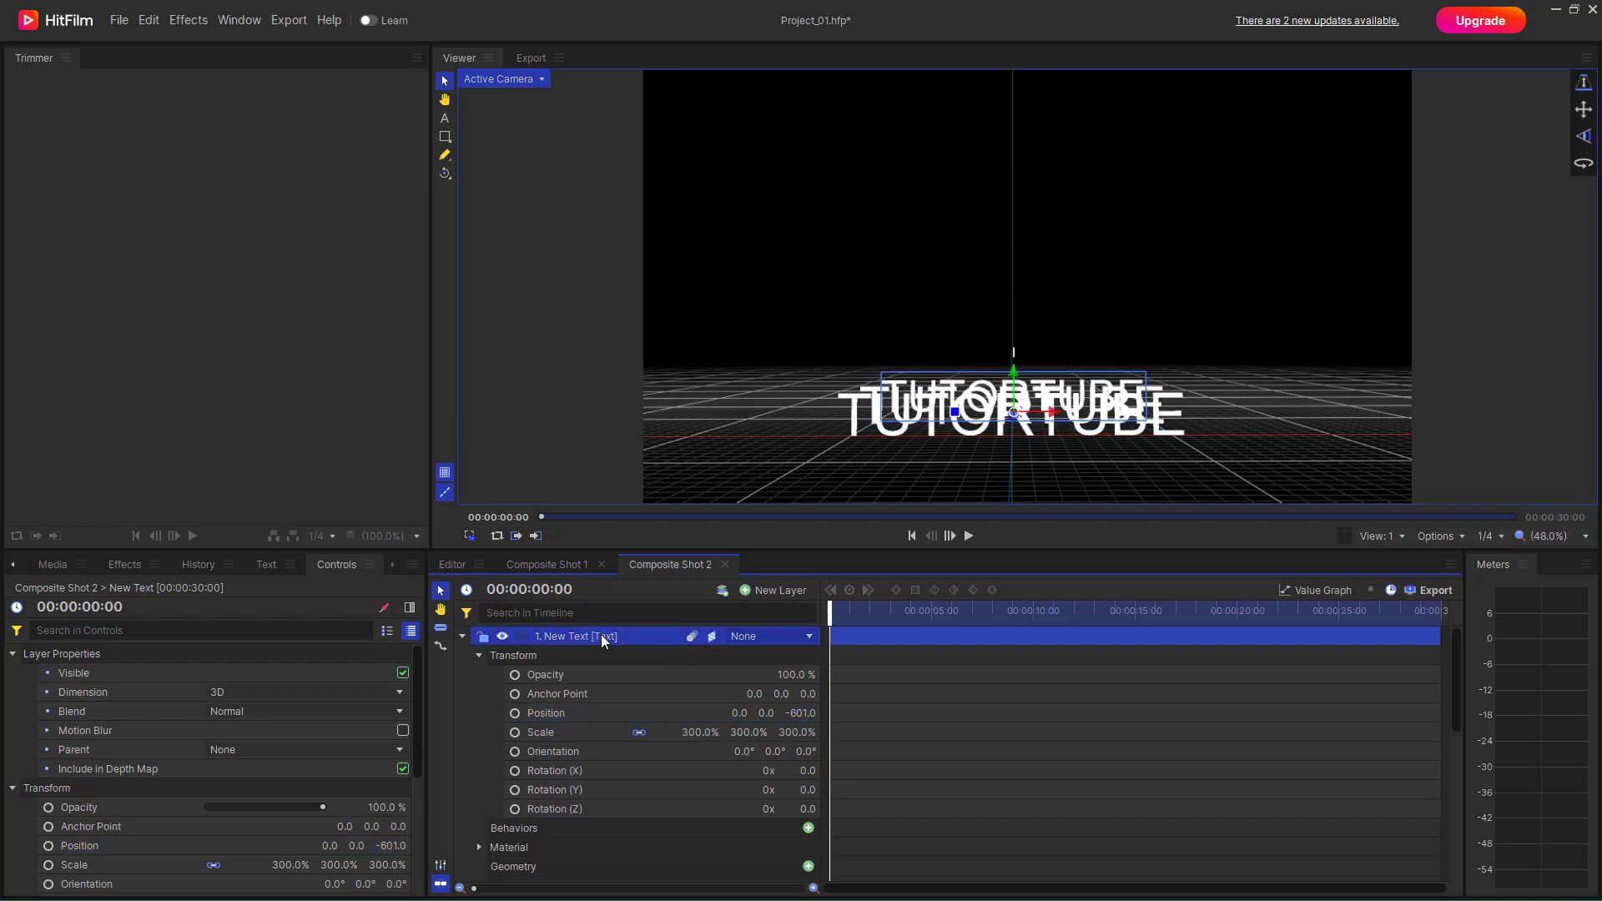
pyautogui.hotkey('ctrl', 'd')
pyautogui.click(463, 636)
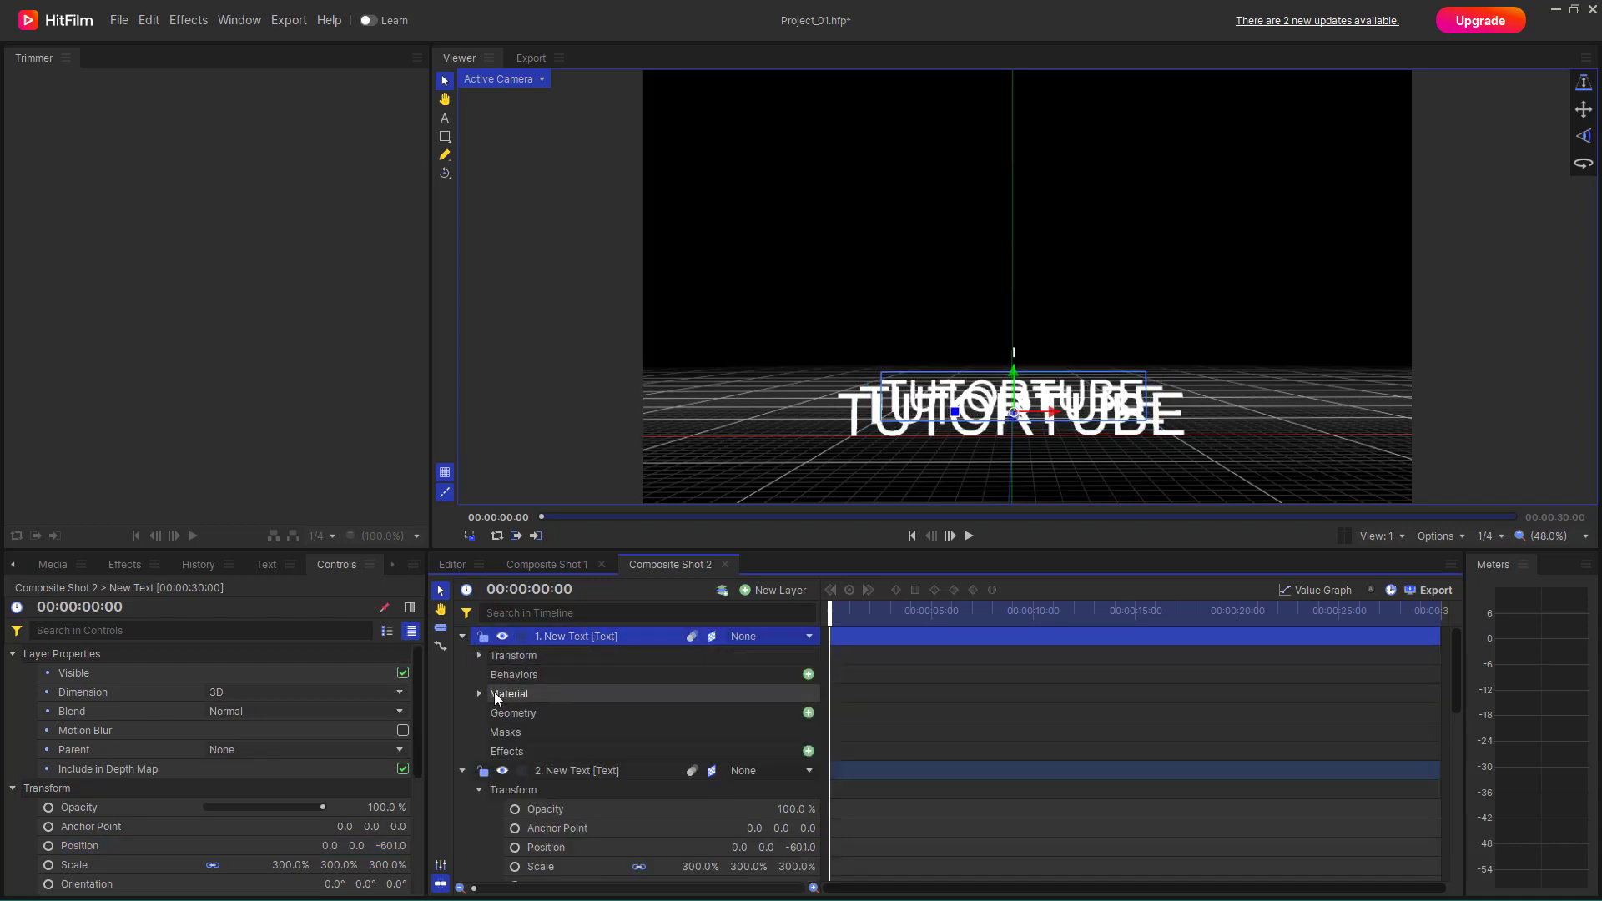
pyautogui.click(479, 656)
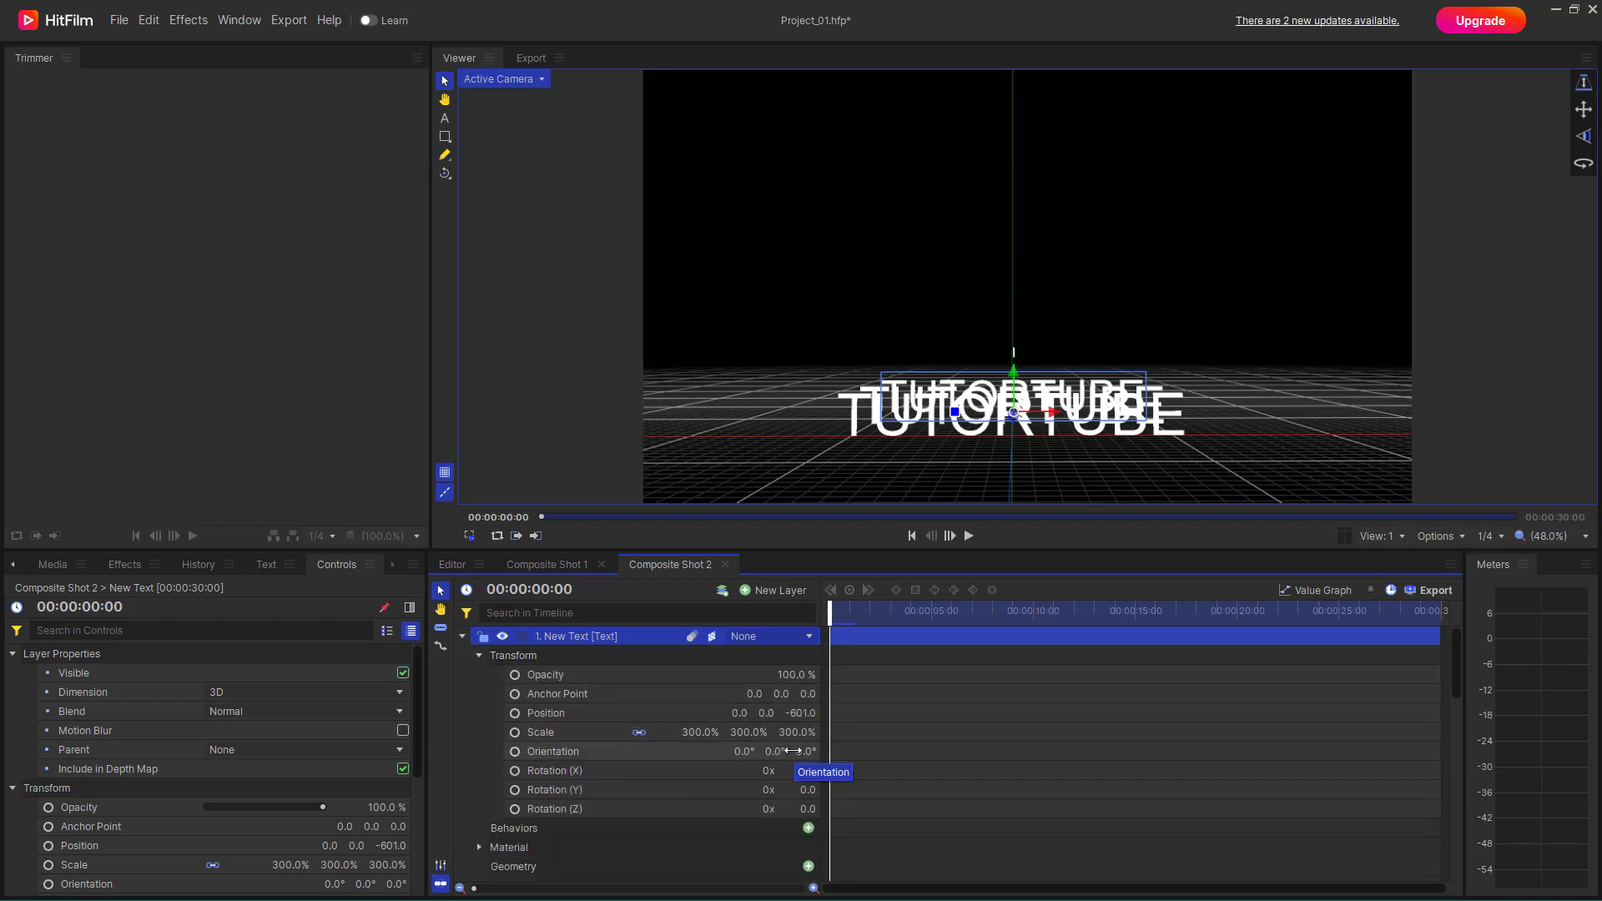
pyautogui.moveTo(799, 713); pyautogui.dragTo(744, 714)
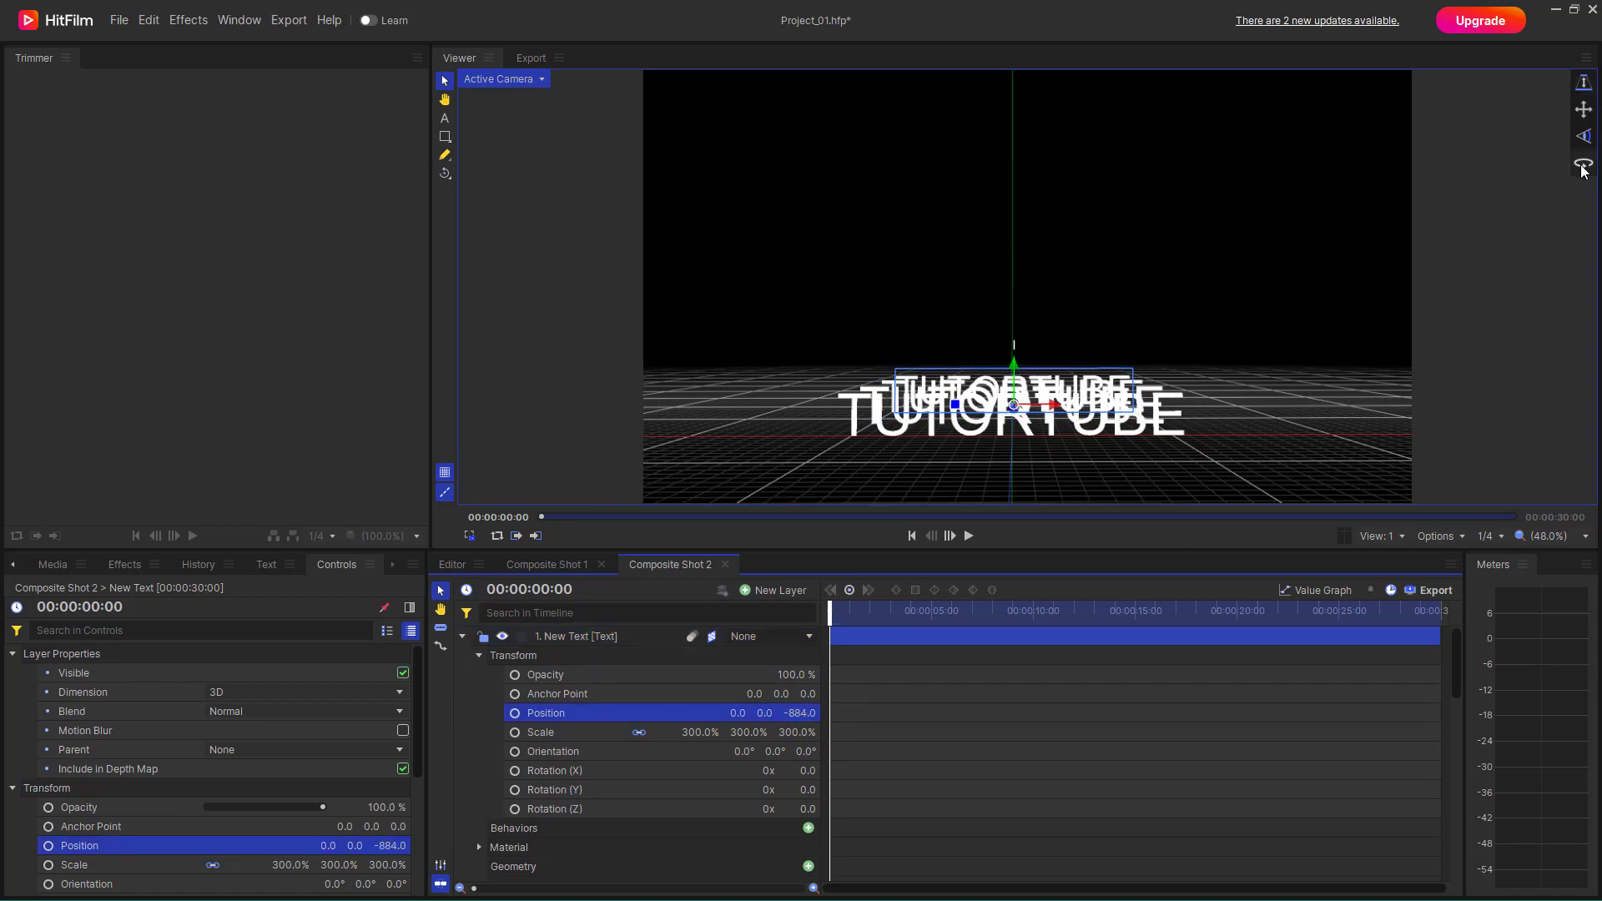
# Step: Orbit, dolly and pan the camera to frame the four staggered text layers at an angle from above, with the layers deselected
pyautogui.moveTo(1584, 163); pyautogui.dragTo(1583, 197)
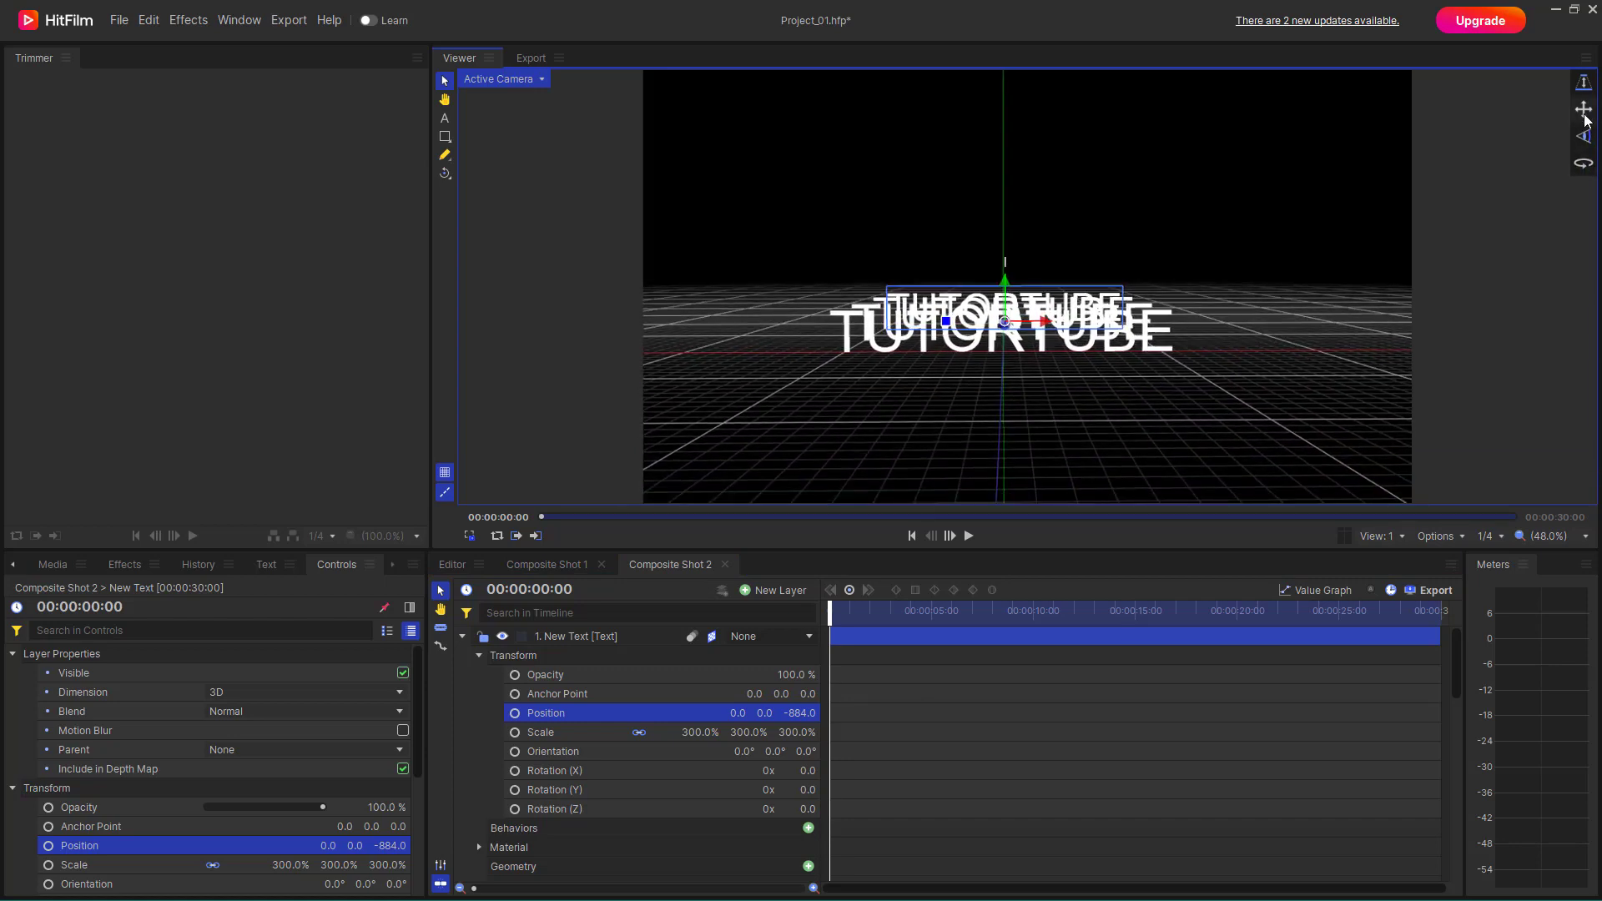
pyautogui.moveTo(1581, 135); pyautogui.dragTo(1582, 51)
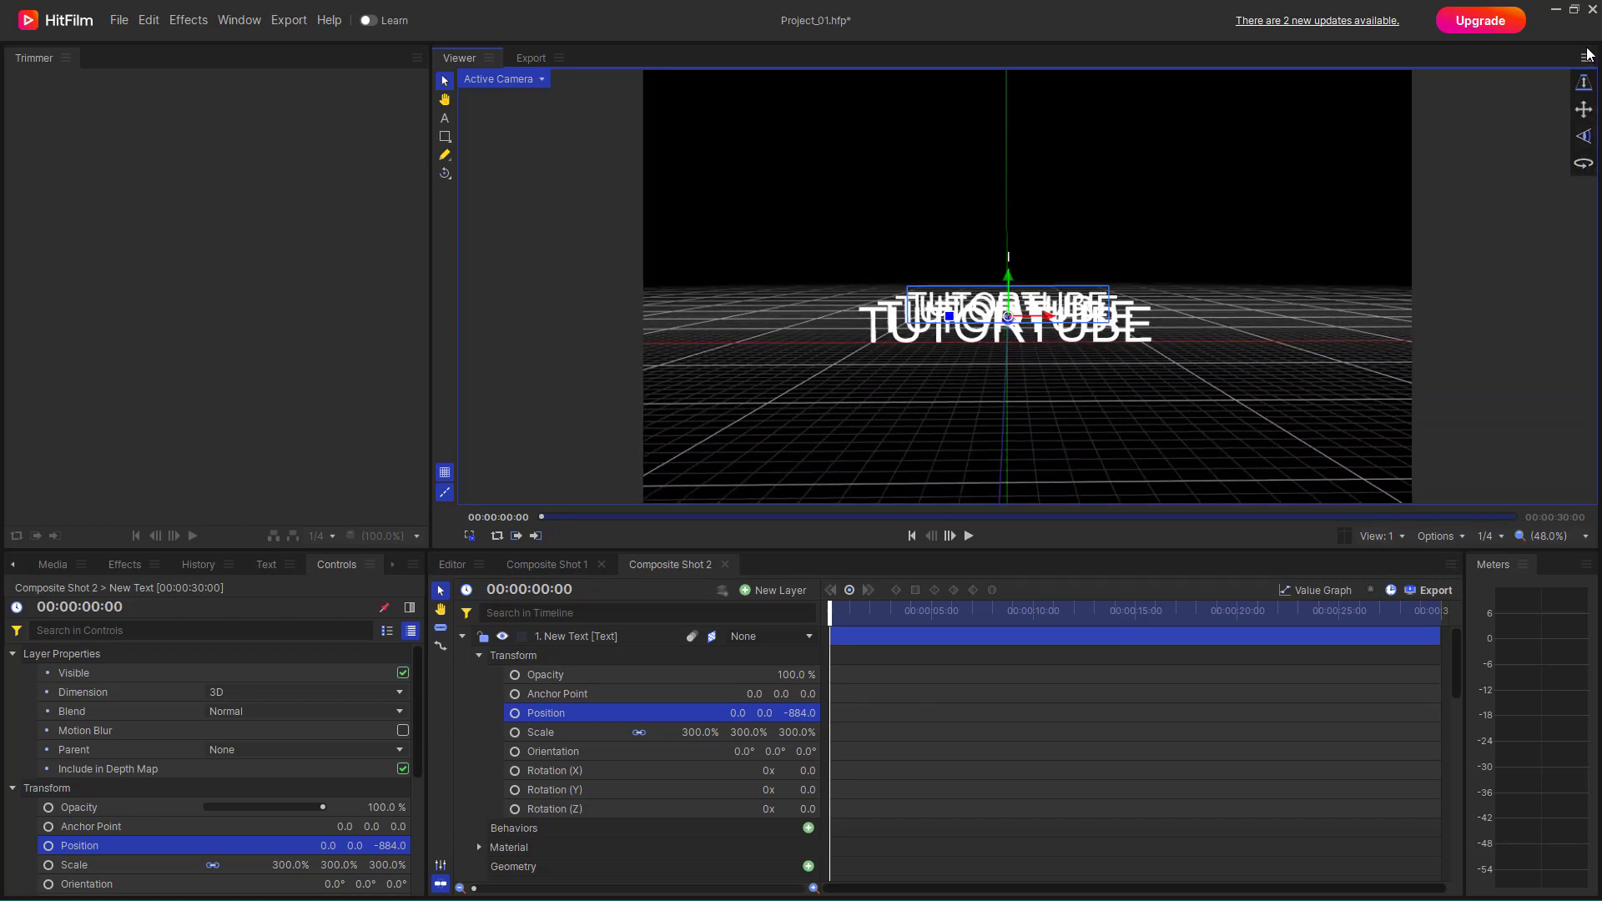
pyautogui.moveTo(1579, 109); pyautogui.dragTo(1600, 169)
pyautogui.moveTo(1583, 114); pyautogui.dragTo(1552, 115)
pyautogui.moveTo(1588, 165)
pyautogui.mouseDown()
pyautogui.moveTo(1583, 136)
pyautogui.moveTo(1567, 136)
pyautogui.moveTo(1582, 166)
pyautogui.moveTo(1585, 135)
pyautogui.moveTo(1578, 182)
pyautogui.mouseUp()
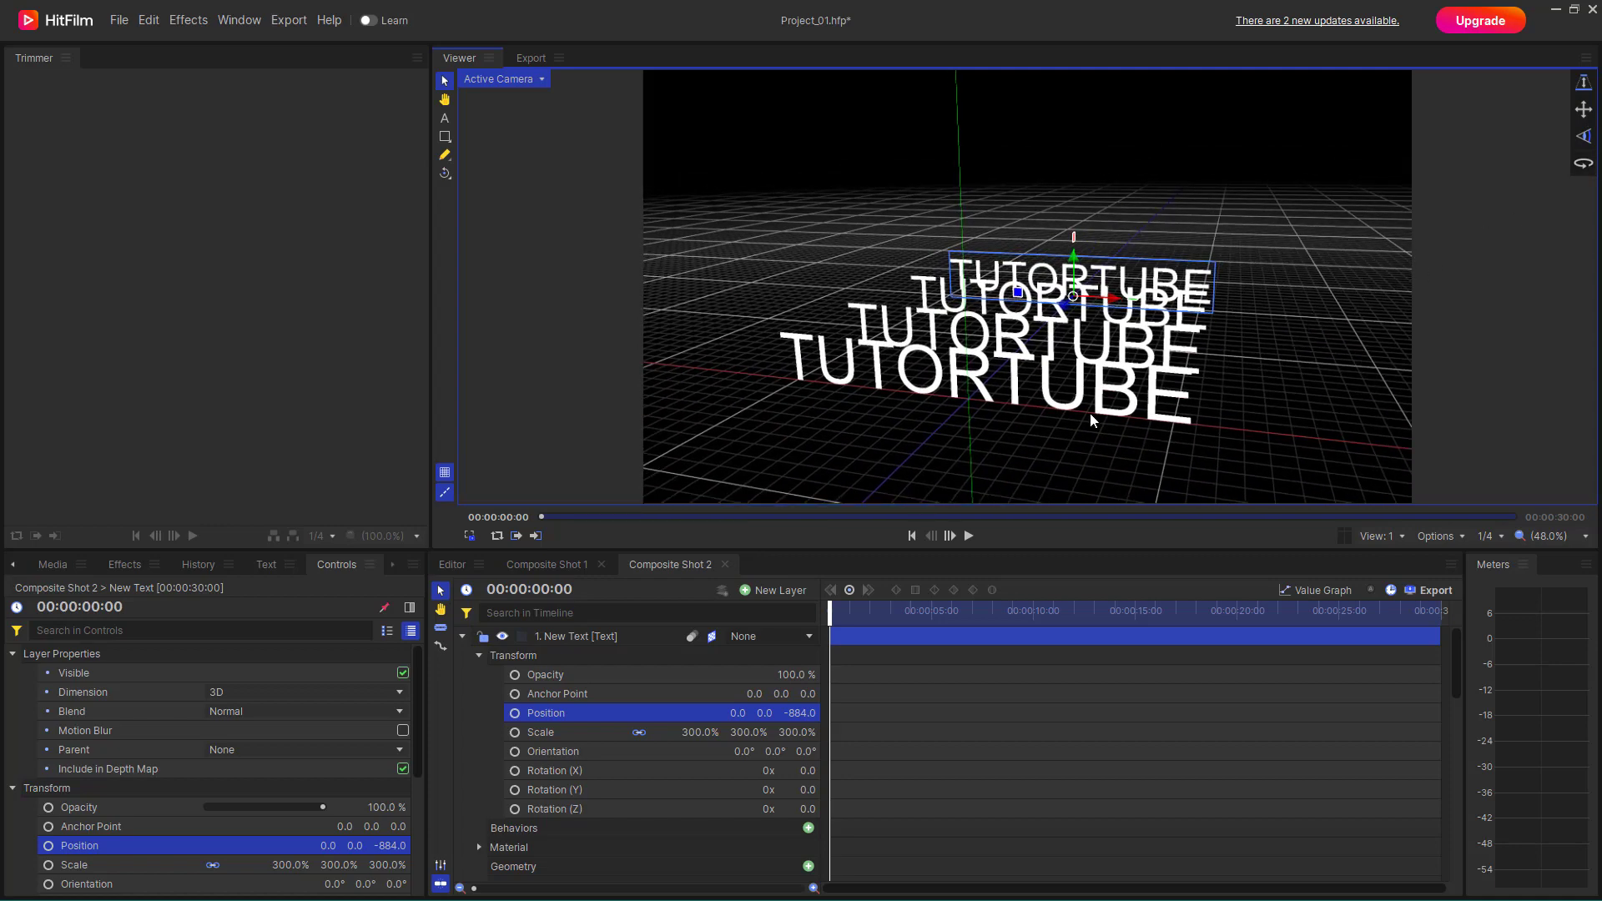
pyautogui.click(1267, 350)
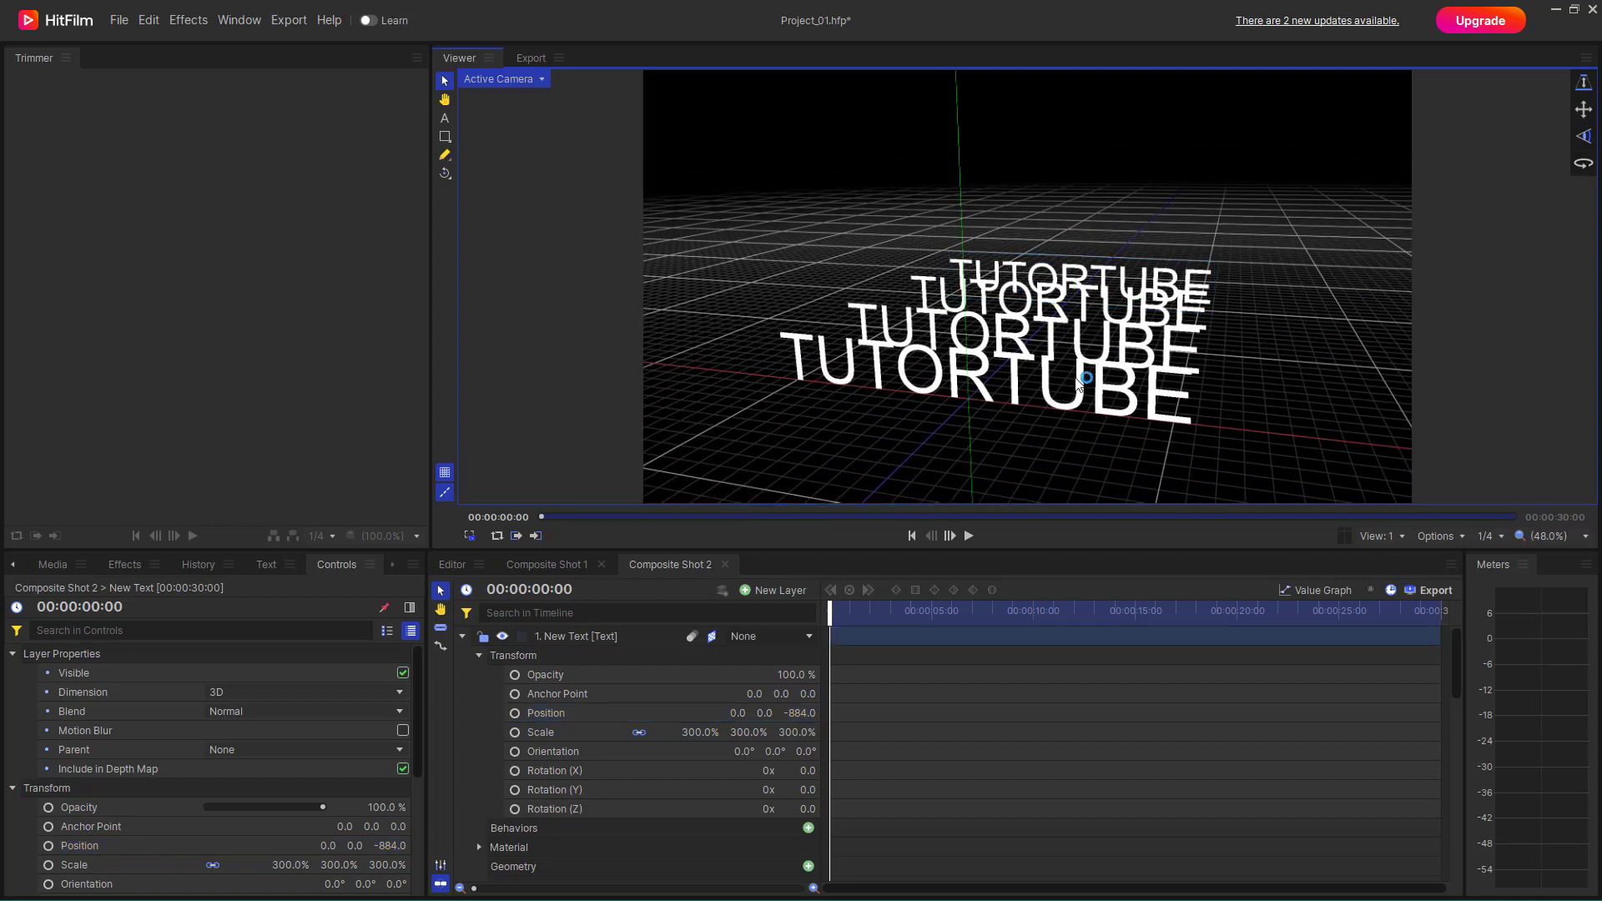
pyautogui.scroll(-3, 1082, 379)
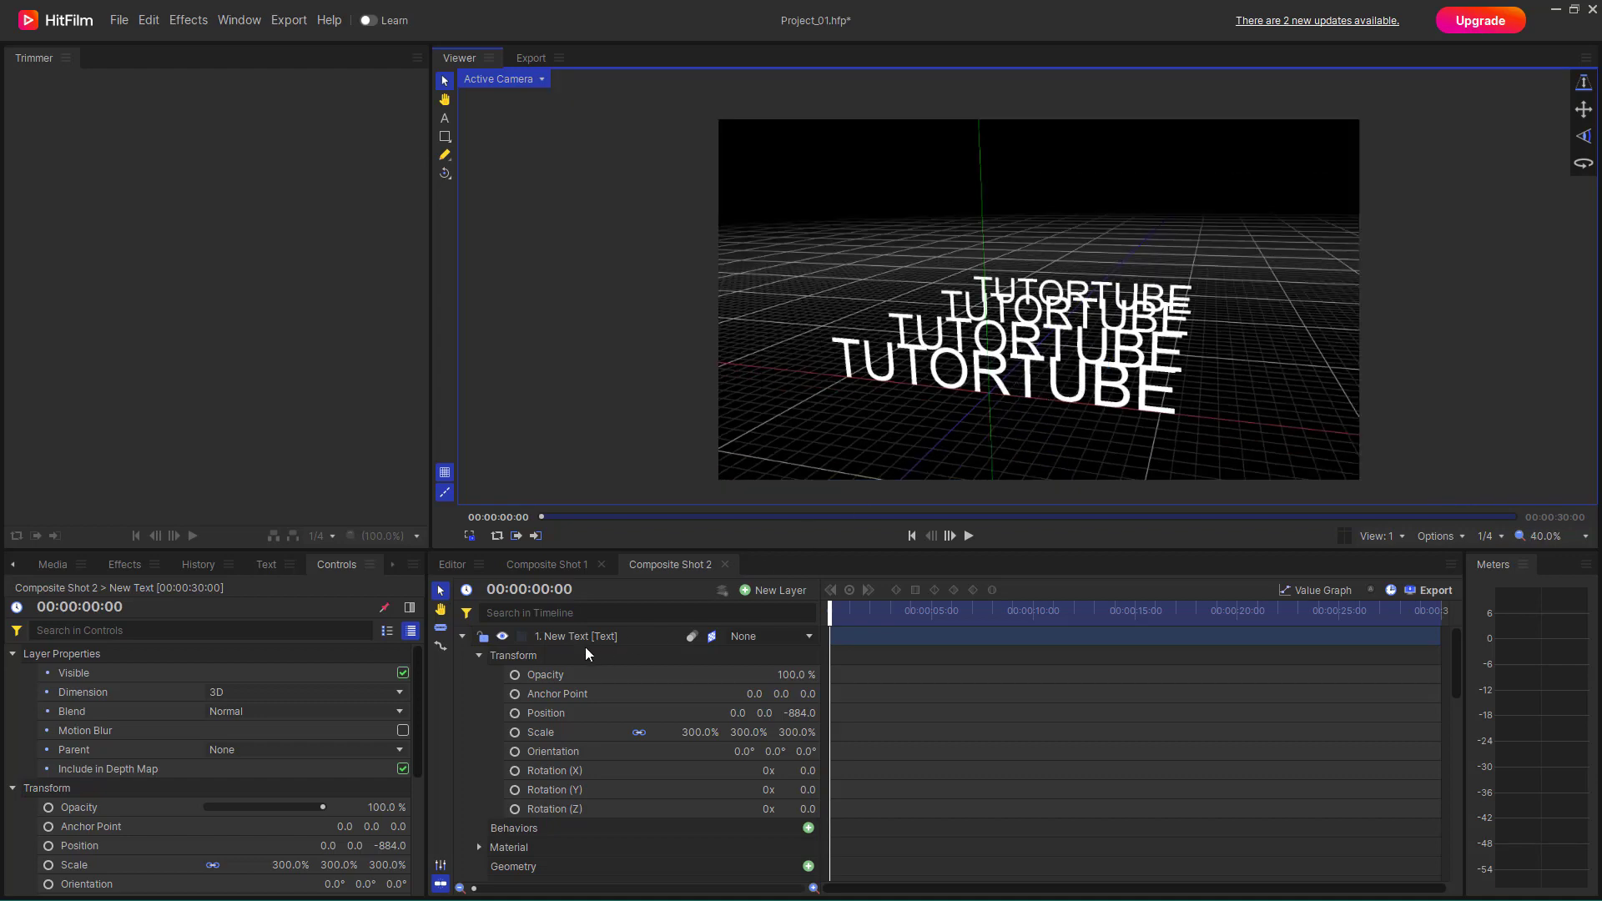
# Step: Collapse the expanded text layers in the timeline and select the New Camera layer
pyautogui.click(462, 636)
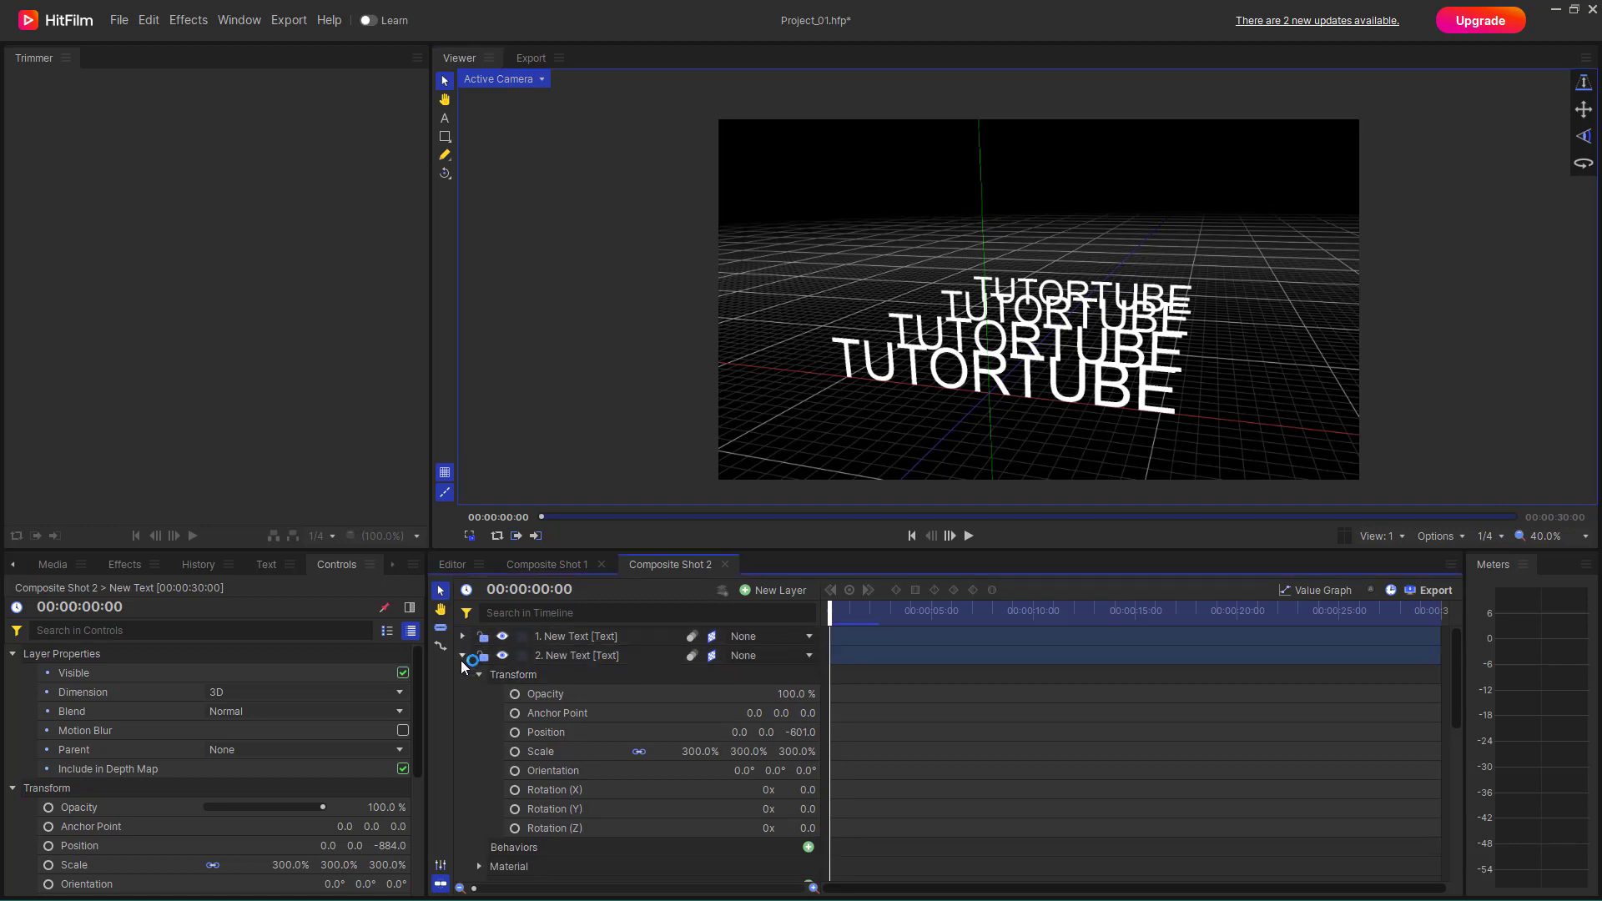
pyautogui.click(461, 659)
pyautogui.click(464, 673)
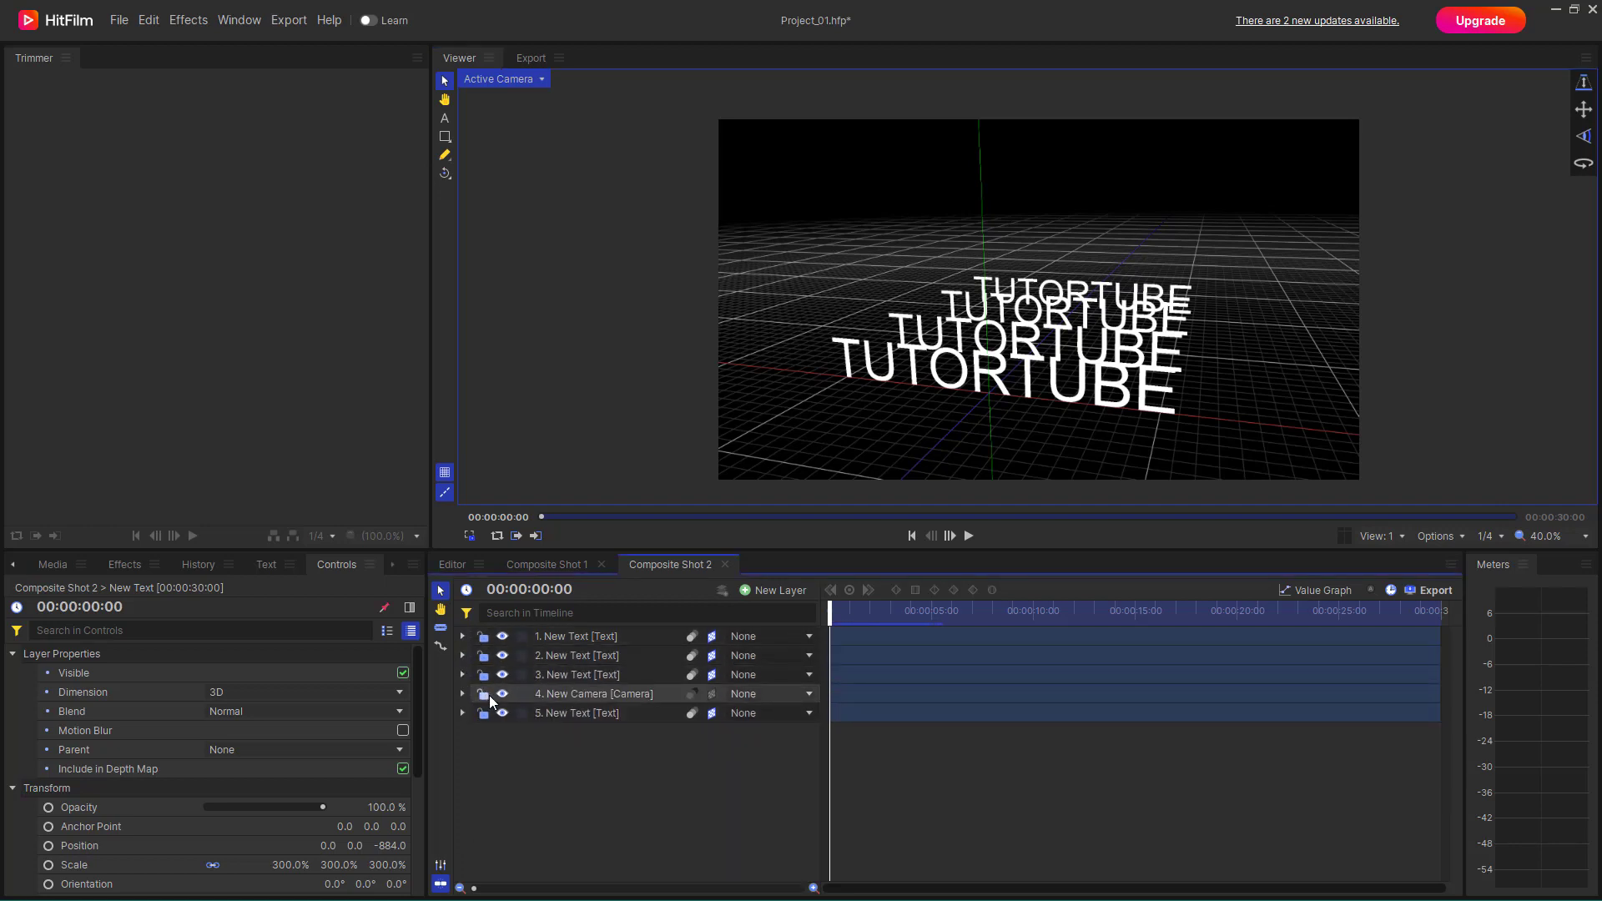
pyautogui.click(608, 697)
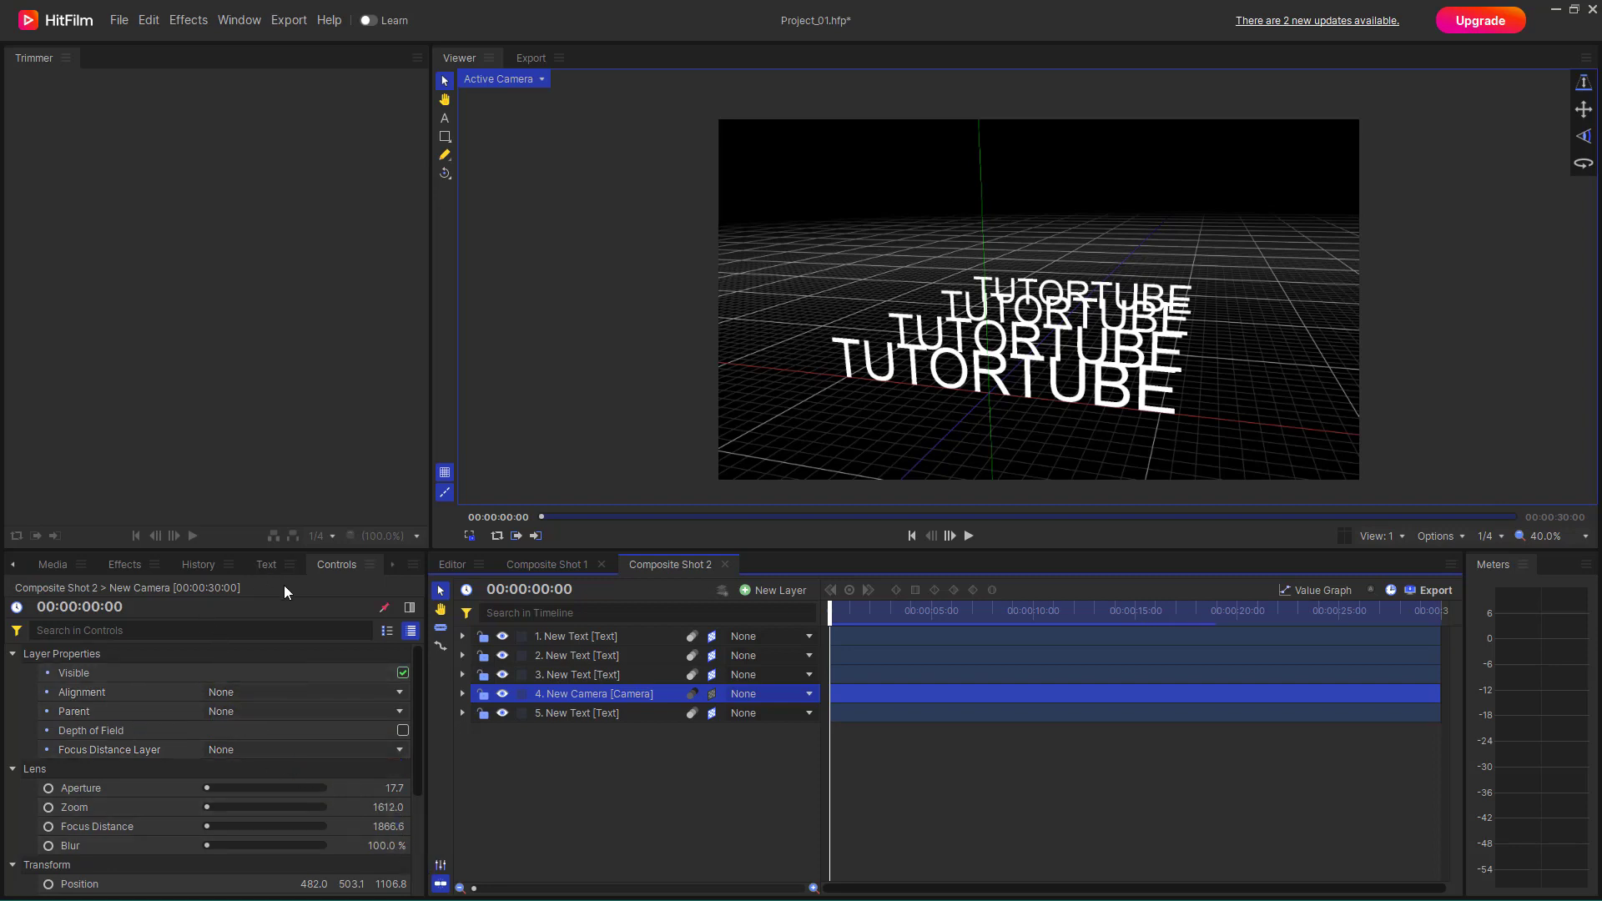
# Step: Turn on Depth of Field for the camera and raise its lens aperture to 1000
pyautogui.scroll(-3, 292, 715)
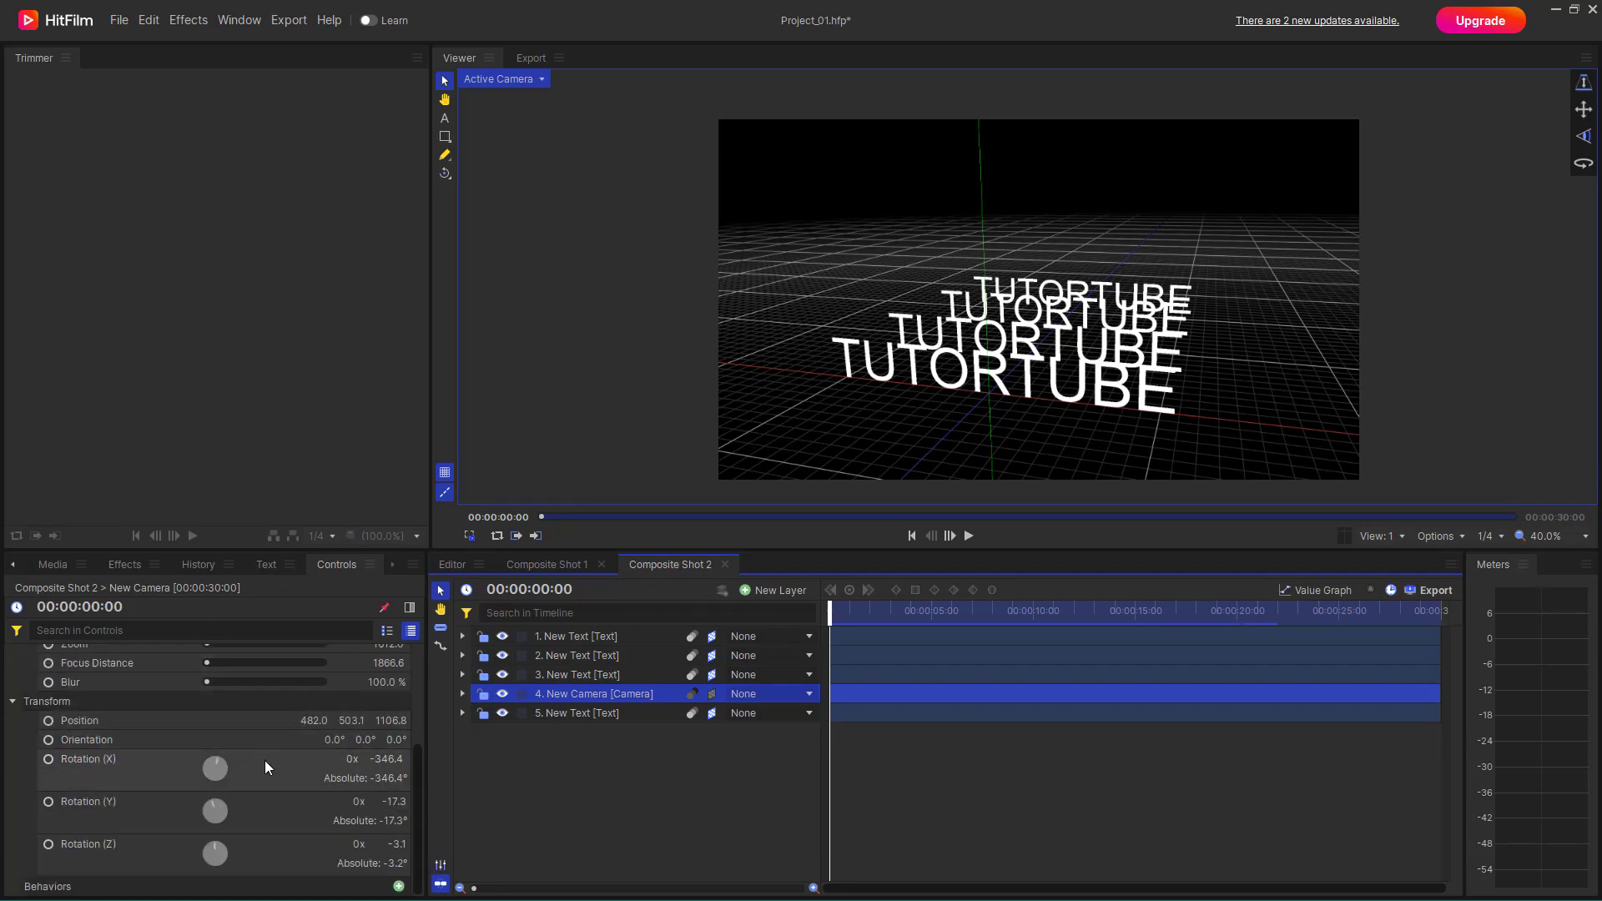
pyautogui.scroll(3, 242, 748)
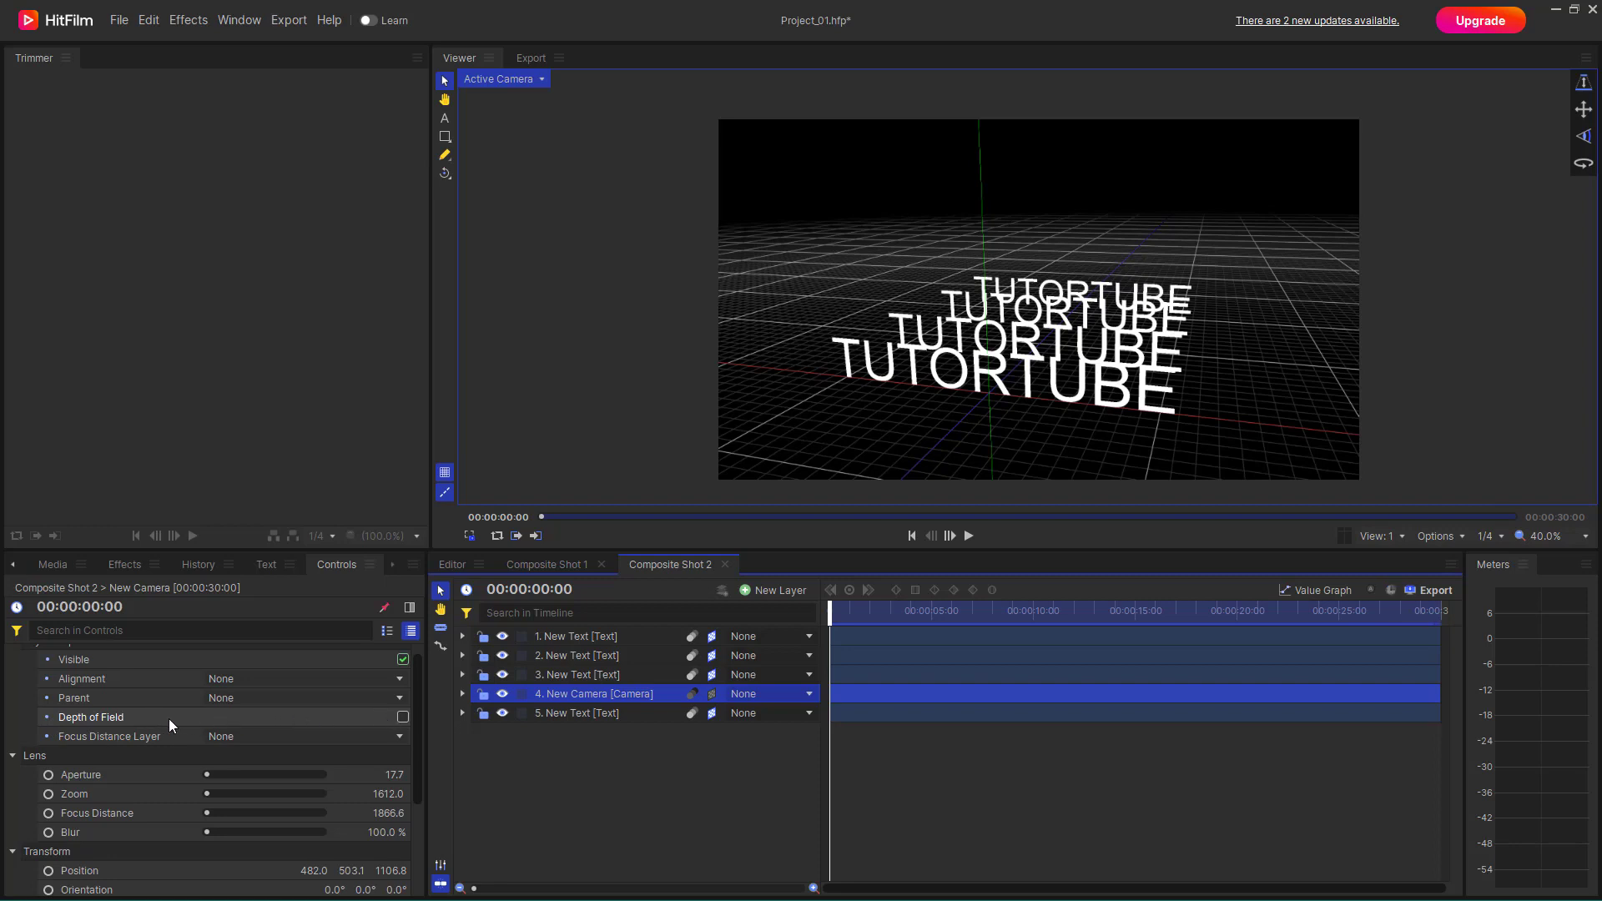
pyautogui.click(402, 717)
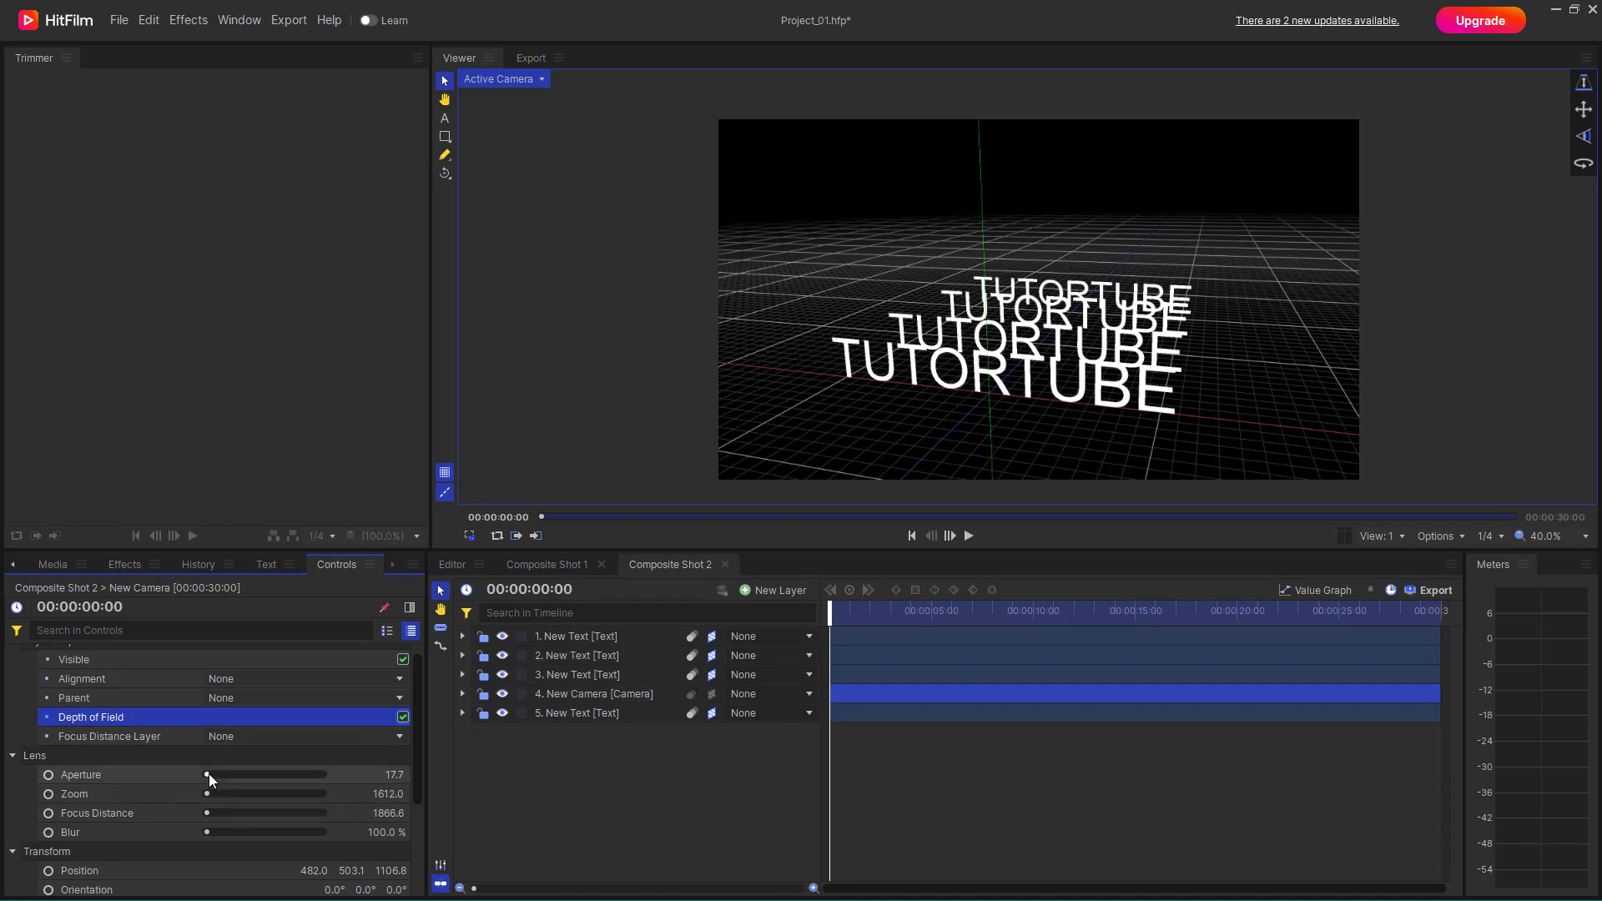
pyautogui.moveTo(208, 774); pyautogui.dragTo(247, 777)
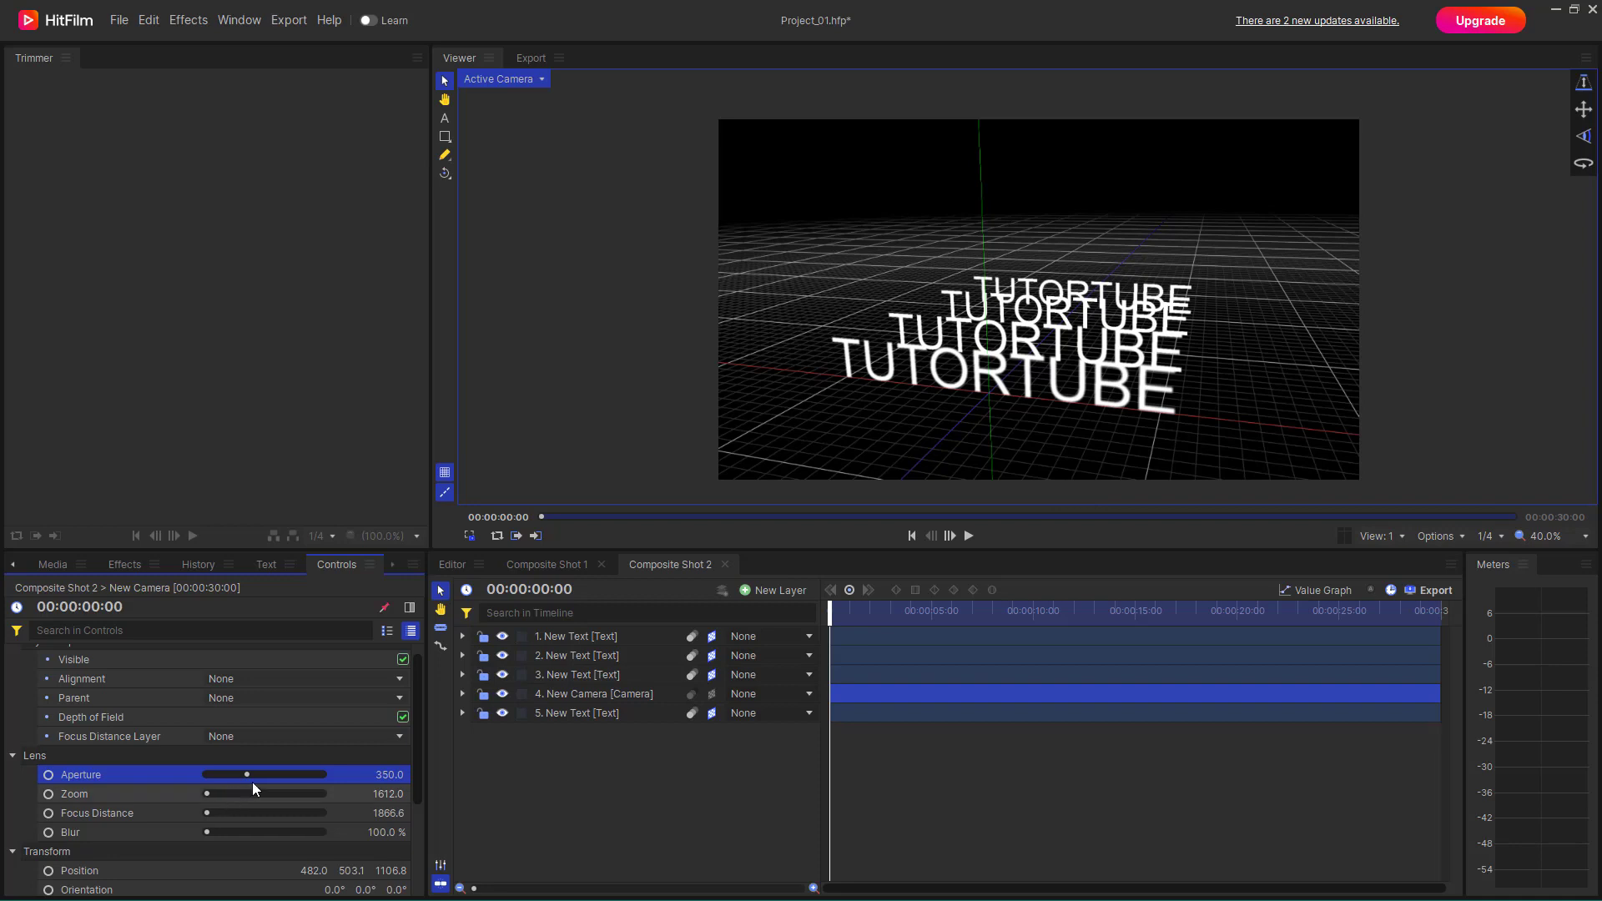
pyautogui.moveTo(247, 776); pyautogui.dragTo(398, 782)
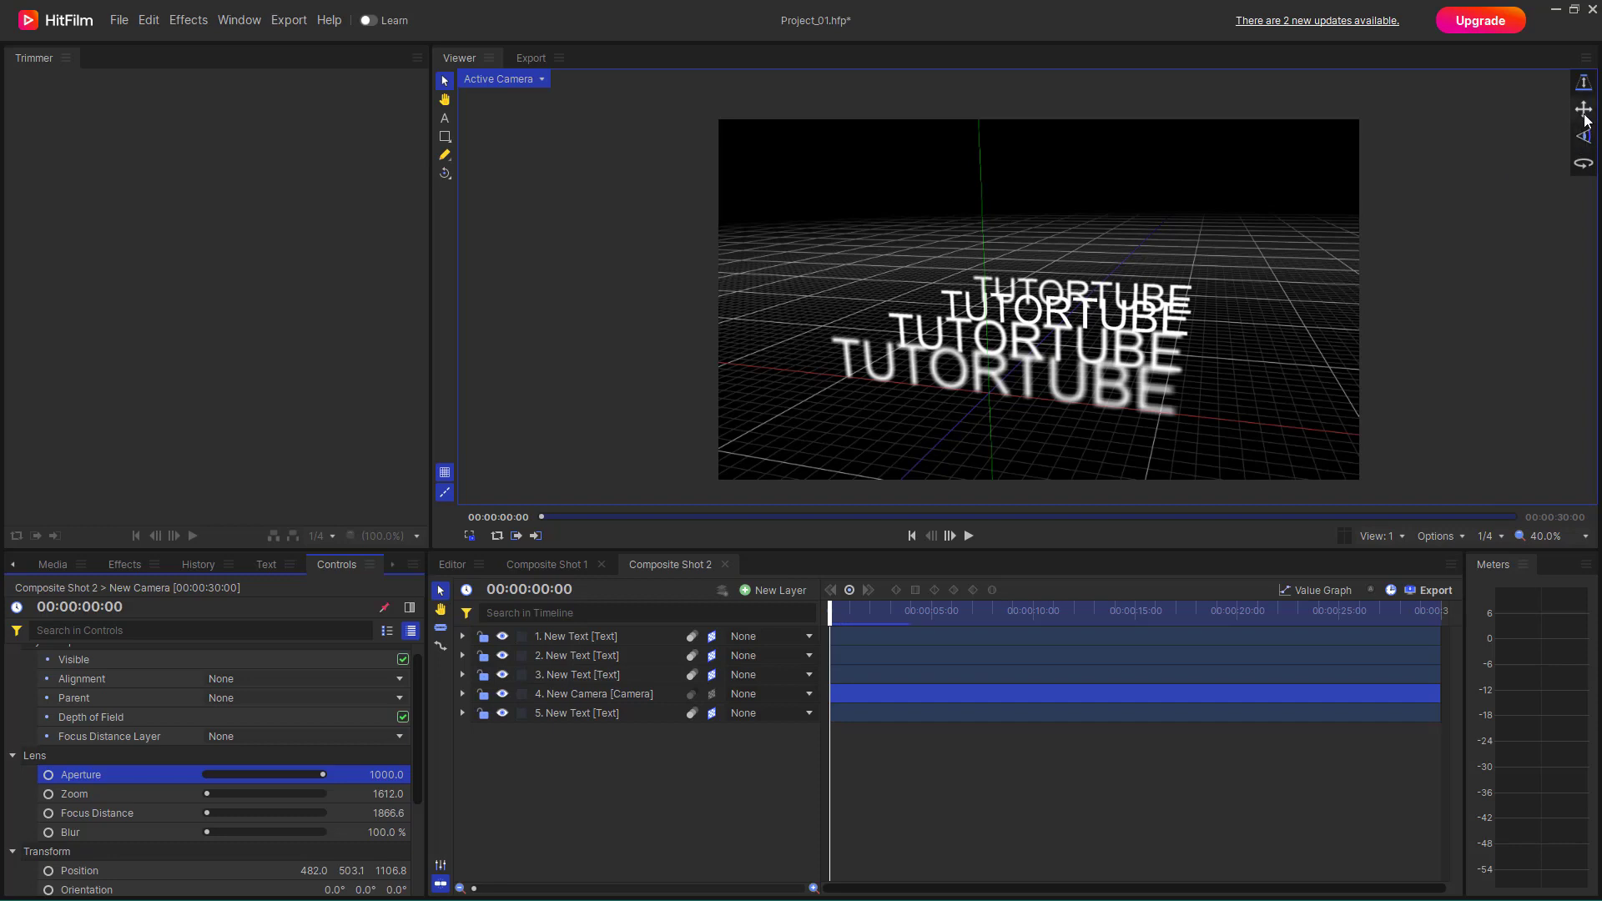
# Step: Reposition the camera for a tighter view of the staggered text and increase its zoom to about 3001
pyautogui.moveTo(1588, 116); pyautogui.dragTo(1533, 336)
pyautogui.moveTo(1581, 119)
pyautogui.mouseDown()
pyautogui.moveTo(1582, 137)
pyautogui.moveTo(1582, 110)
pyautogui.mouseUp()
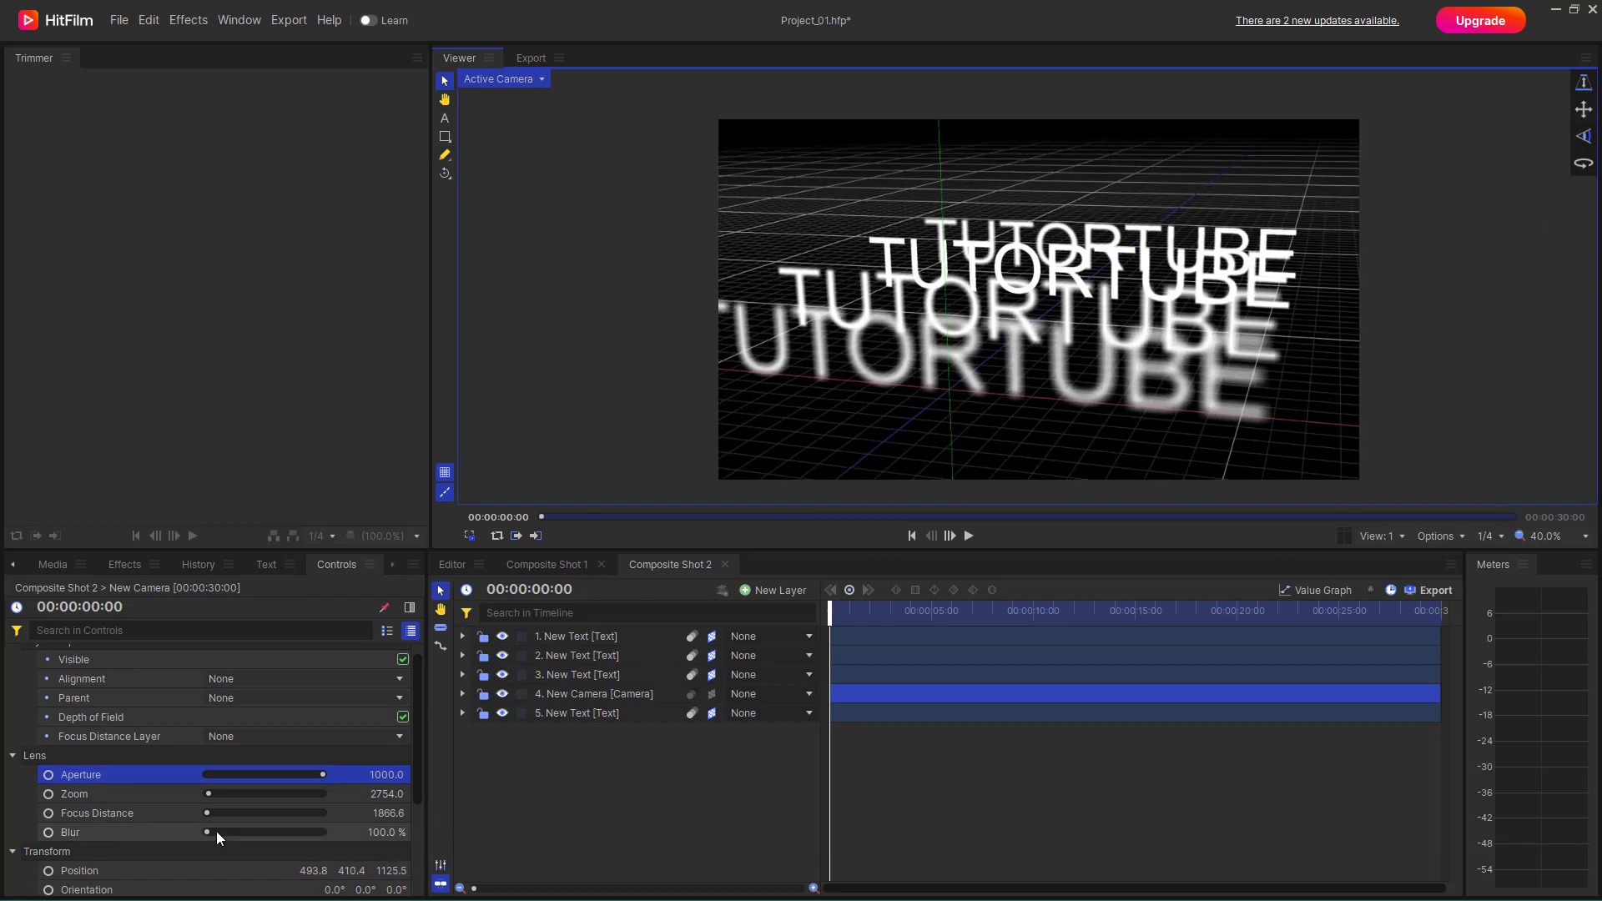
pyautogui.moveTo(202, 794)
pyautogui.mouseDown()
pyautogui.moveTo(223, 813)
pyautogui.moveTo(204, 816)
pyautogui.mouseUp()
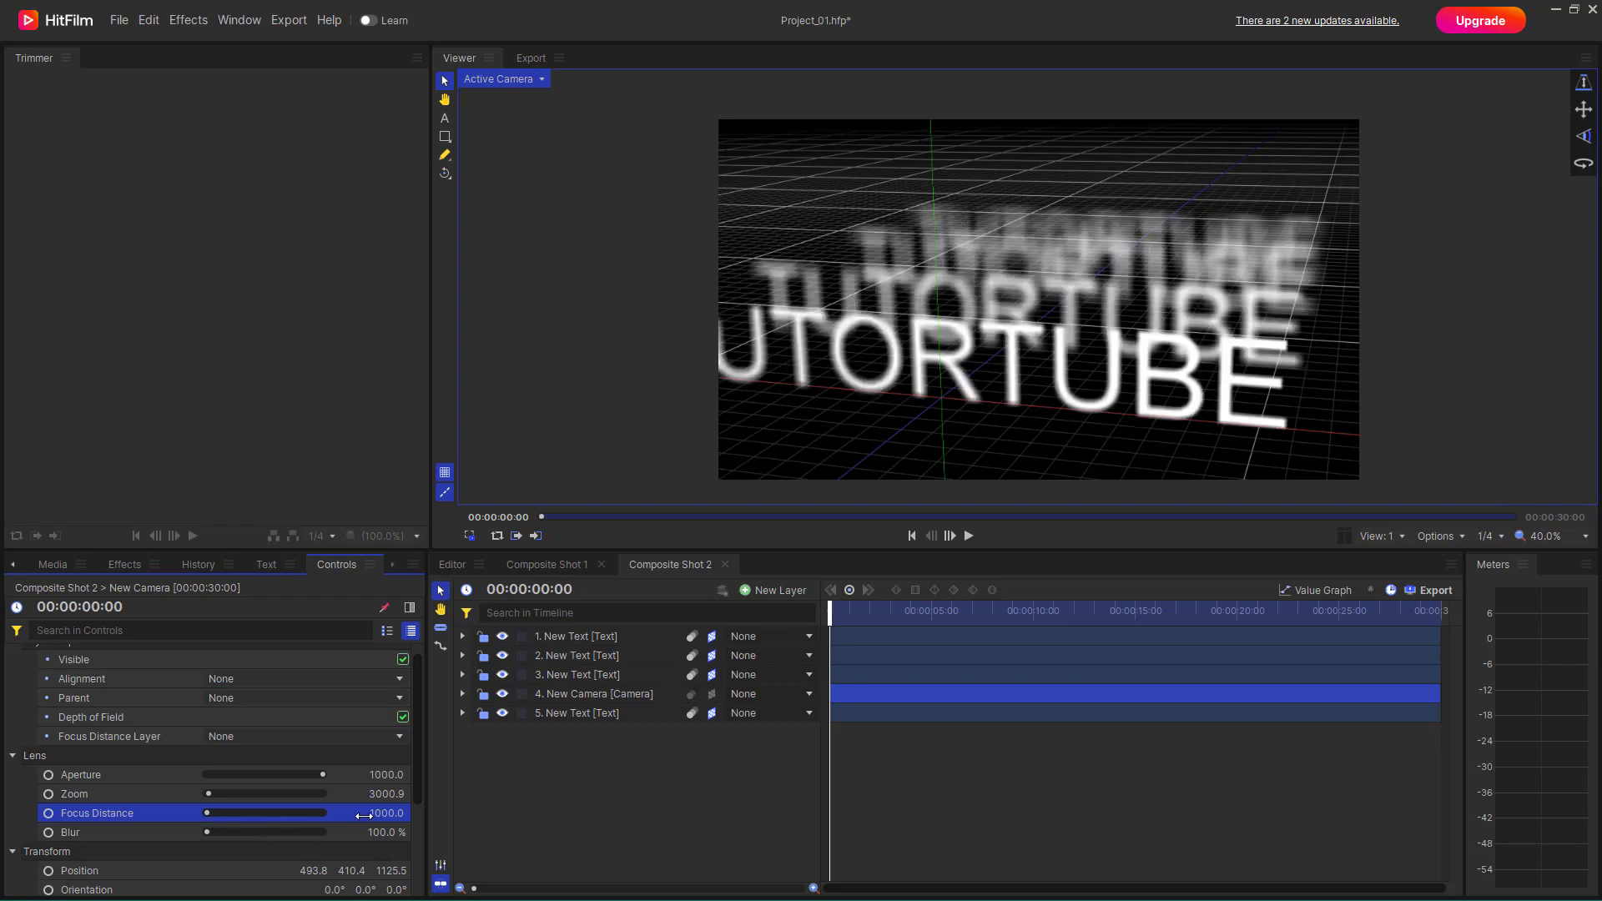
# Step: Set the camera's focus distance to about 1798 and its blur to 200%, with the aperture at 1000
pyautogui.moveTo(380, 815)
pyautogui.mouseDown()
pyautogui.moveTo(434, 815)
pyautogui.moveTo(377, 813)
pyautogui.mouseUp()
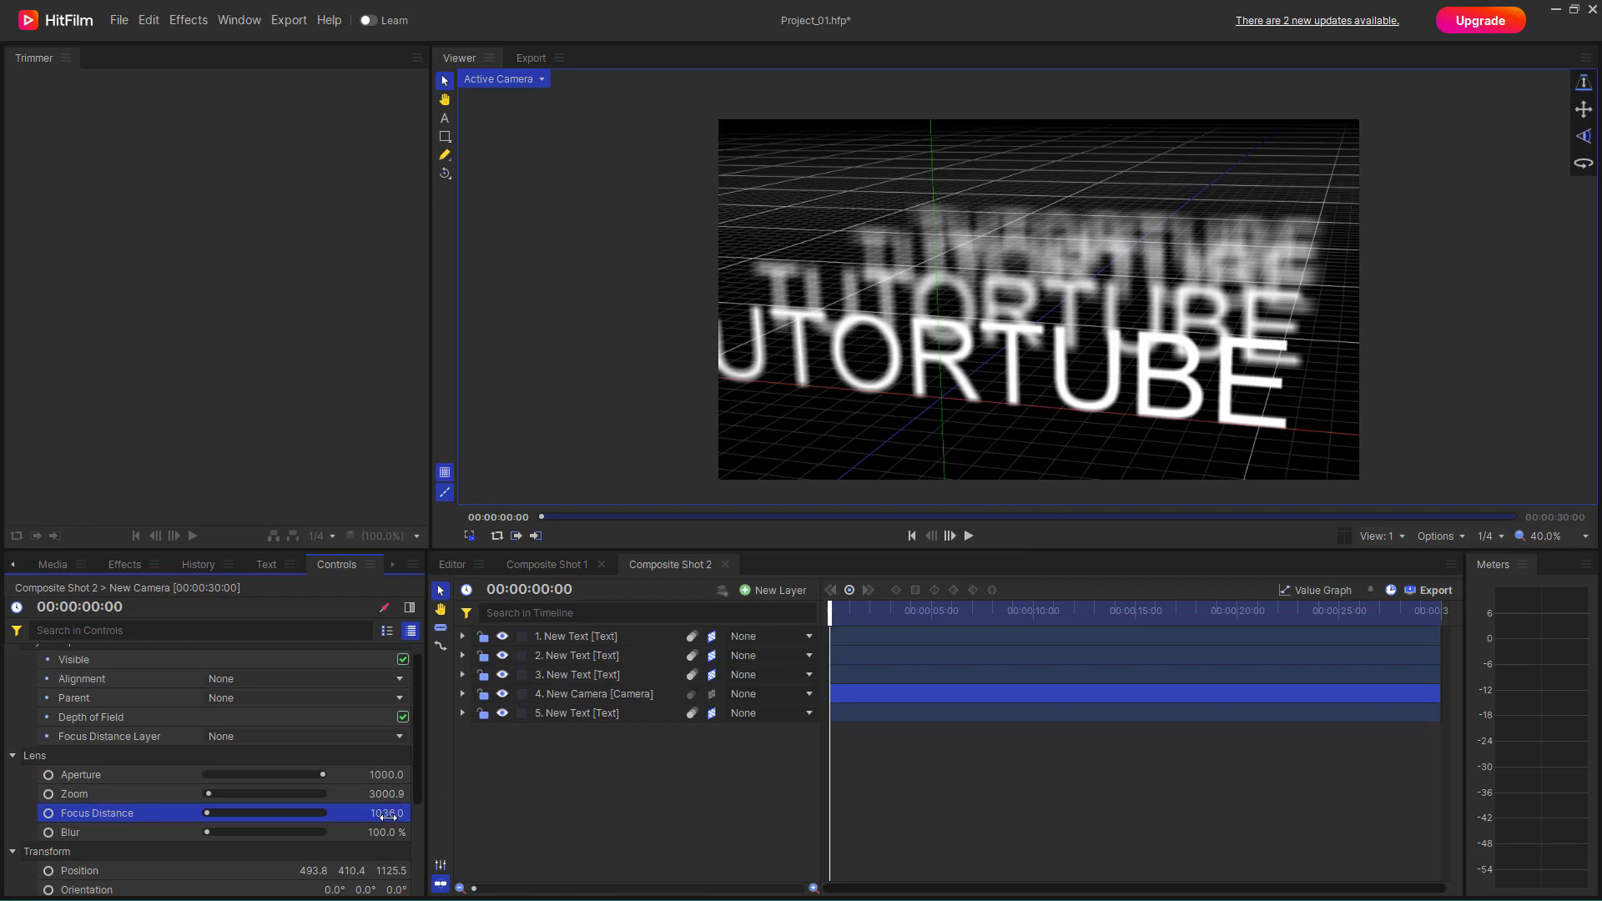
pyautogui.moveTo(388, 813); pyautogui.dragTo(408, 812)
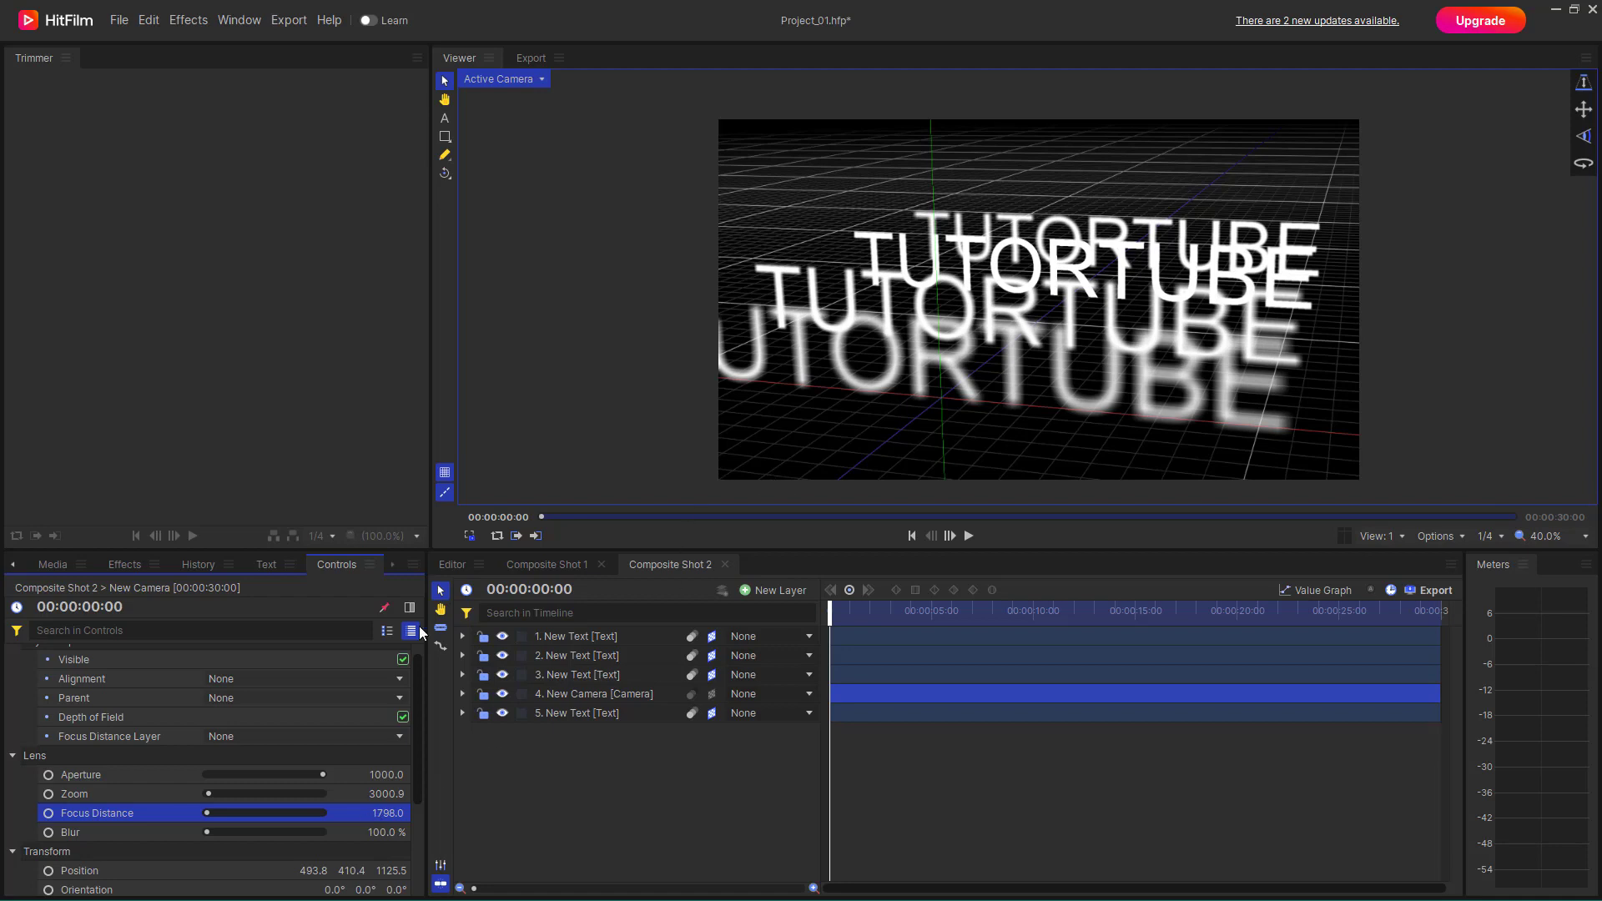
pyautogui.moveTo(327, 774); pyautogui.dragTo(417, 788)
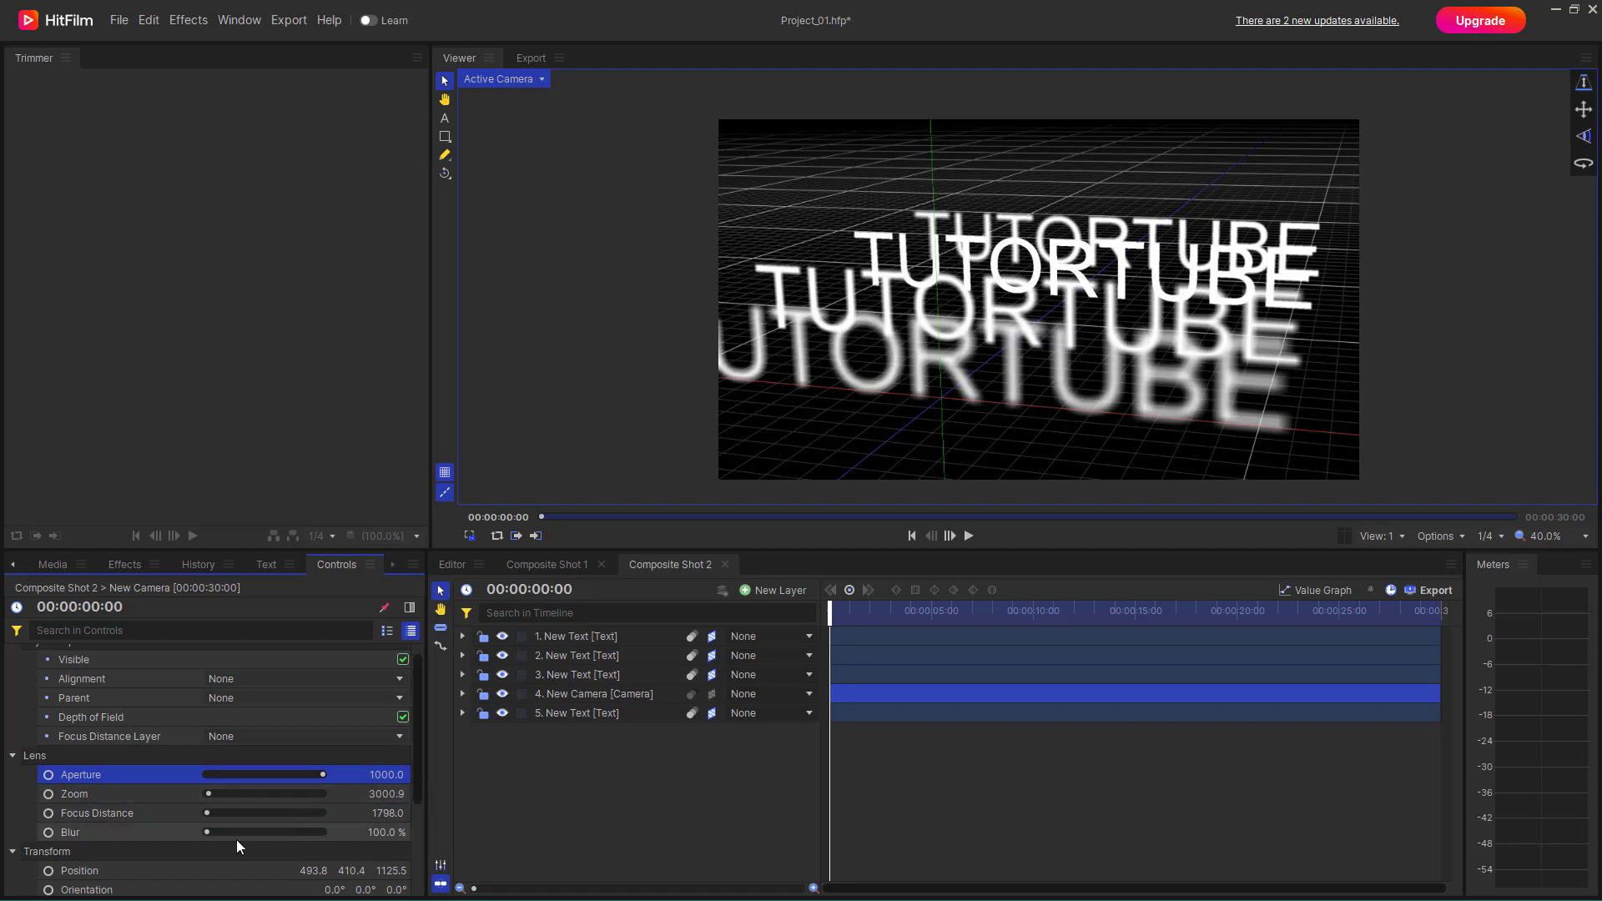
pyautogui.moveTo(207, 834)
pyautogui.mouseDown()
pyautogui.moveTo(222, 835)
pyautogui.moveTo(205, 834)
pyautogui.mouseUp()
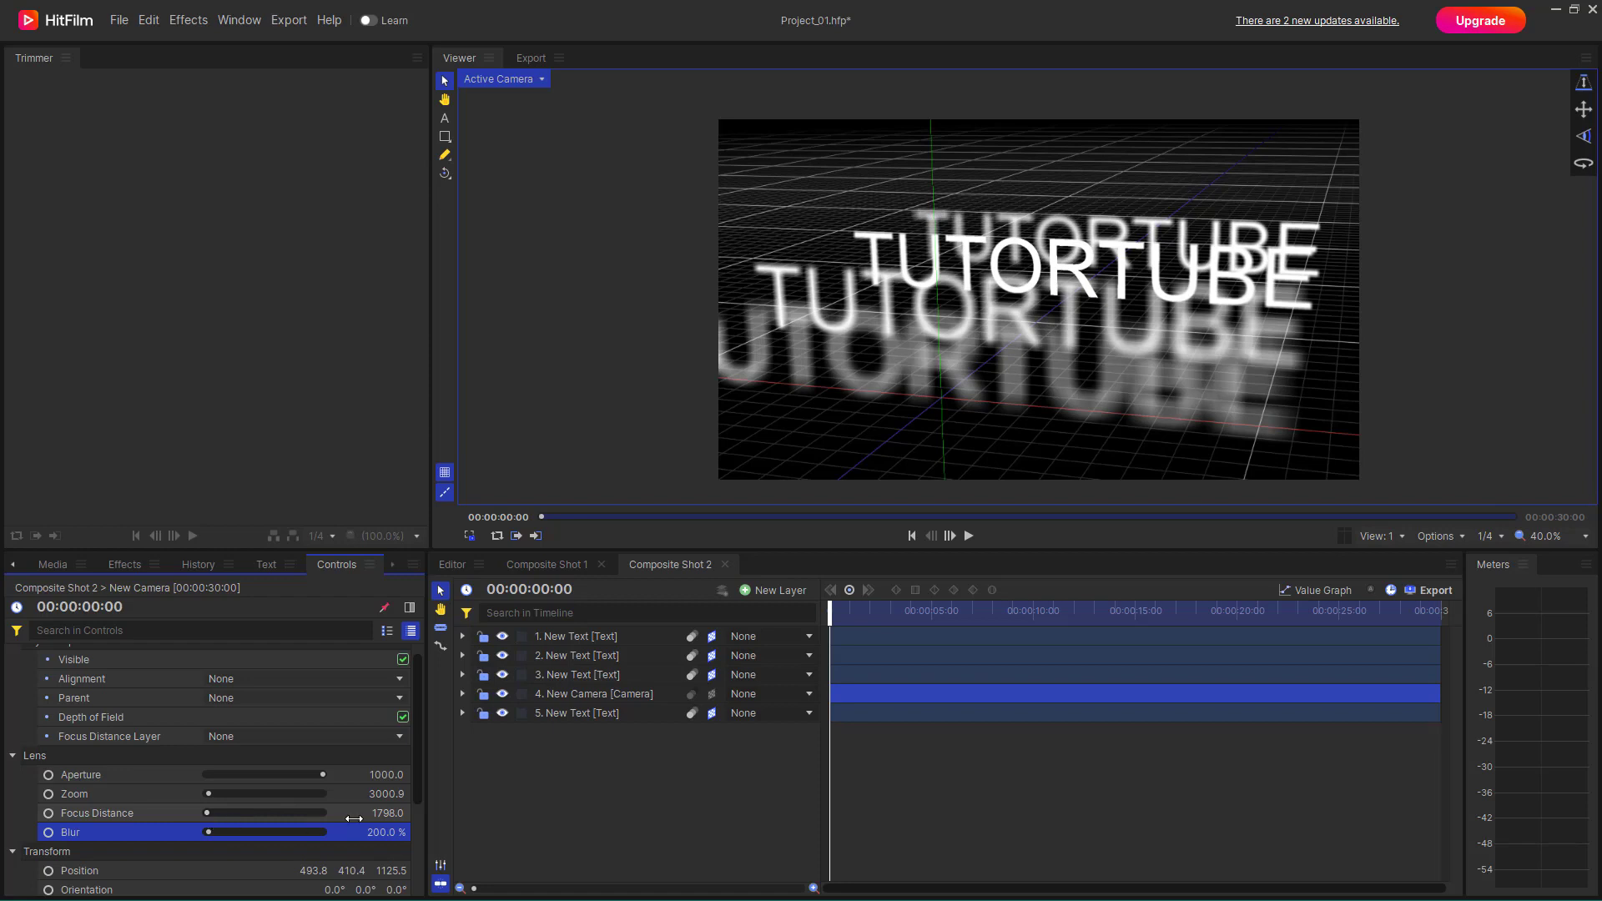
# Step: Keyframe the camera's focus distance at 1759 at the start of the timeline and 1672 at 00:00:05:00
pyautogui.moveTo(207, 814); pyautogui.dragTo(207, 814)
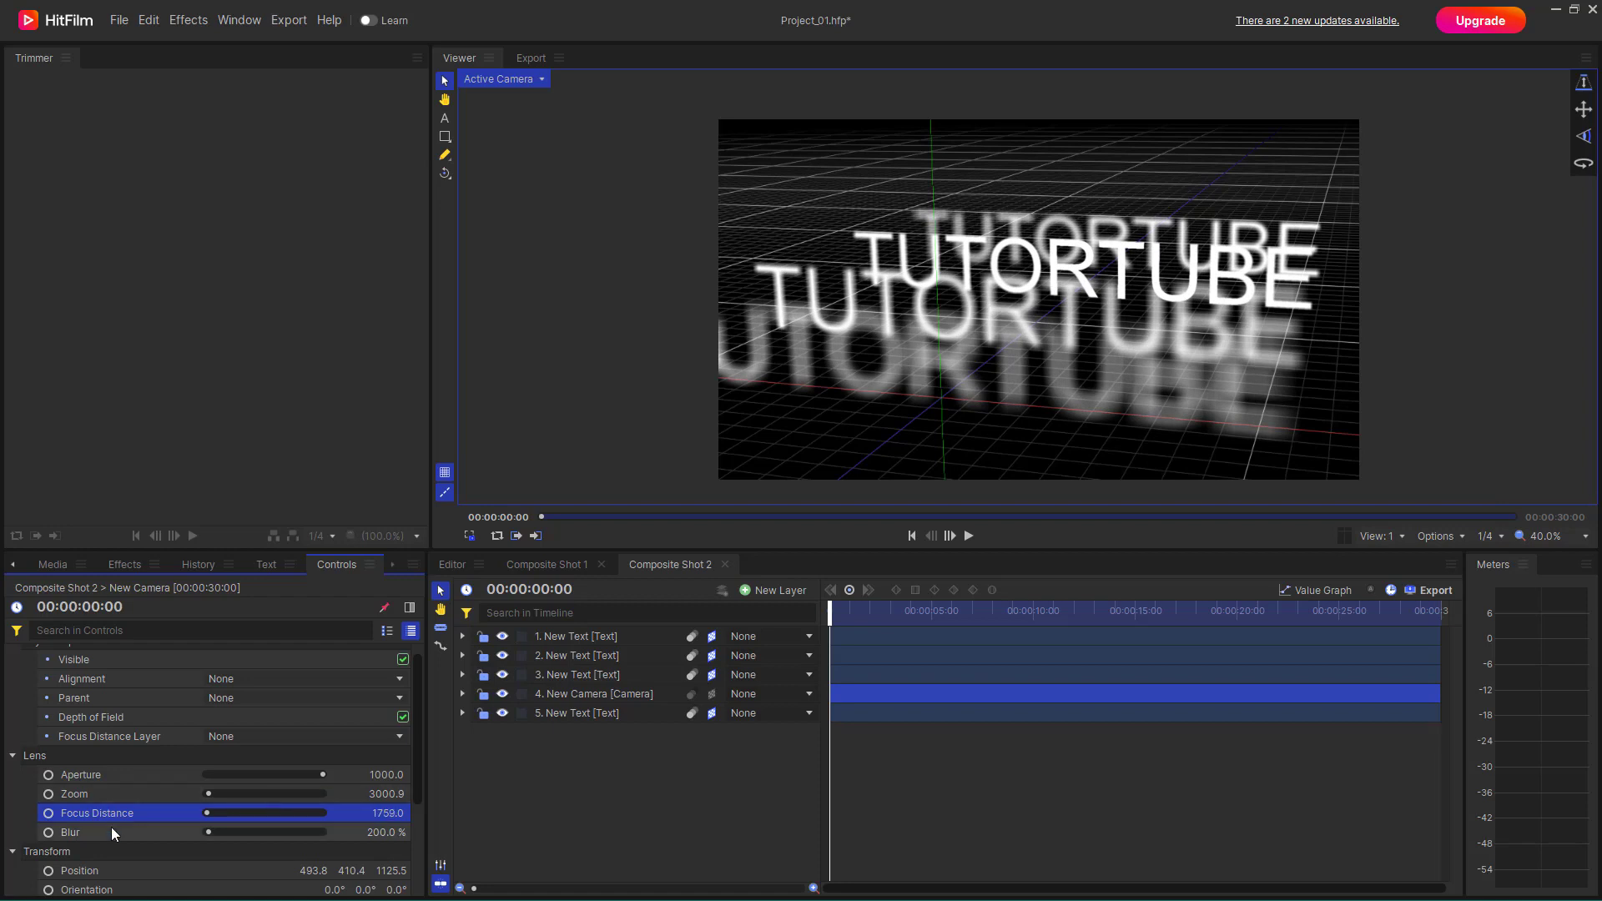
pyautogui.click(49, 814)
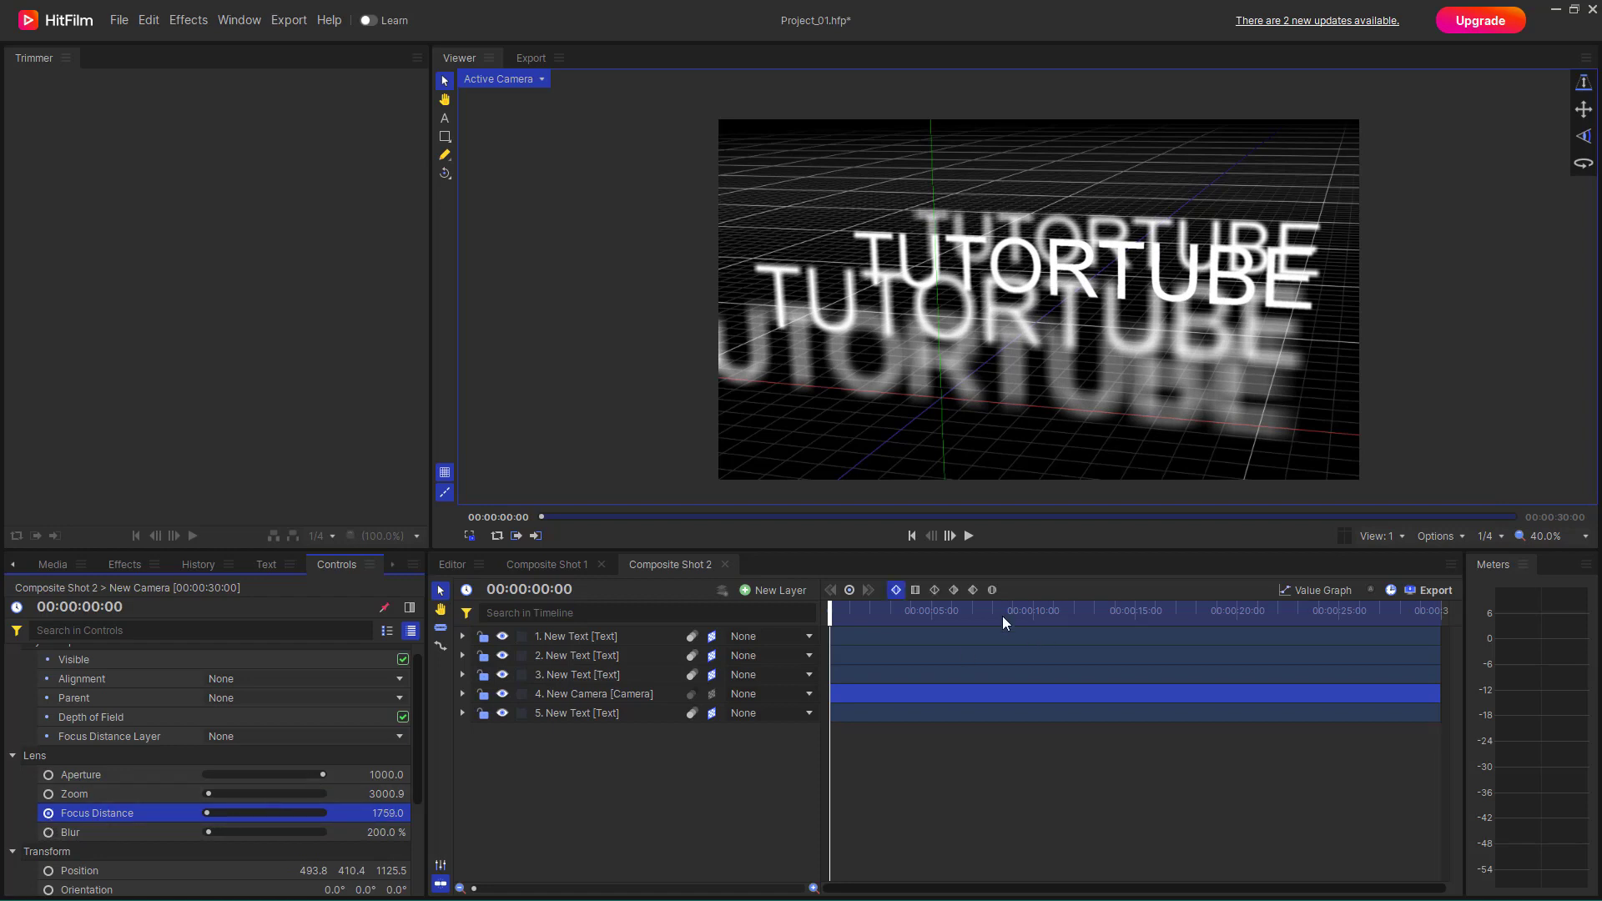
pyautogui.click(941, 604)
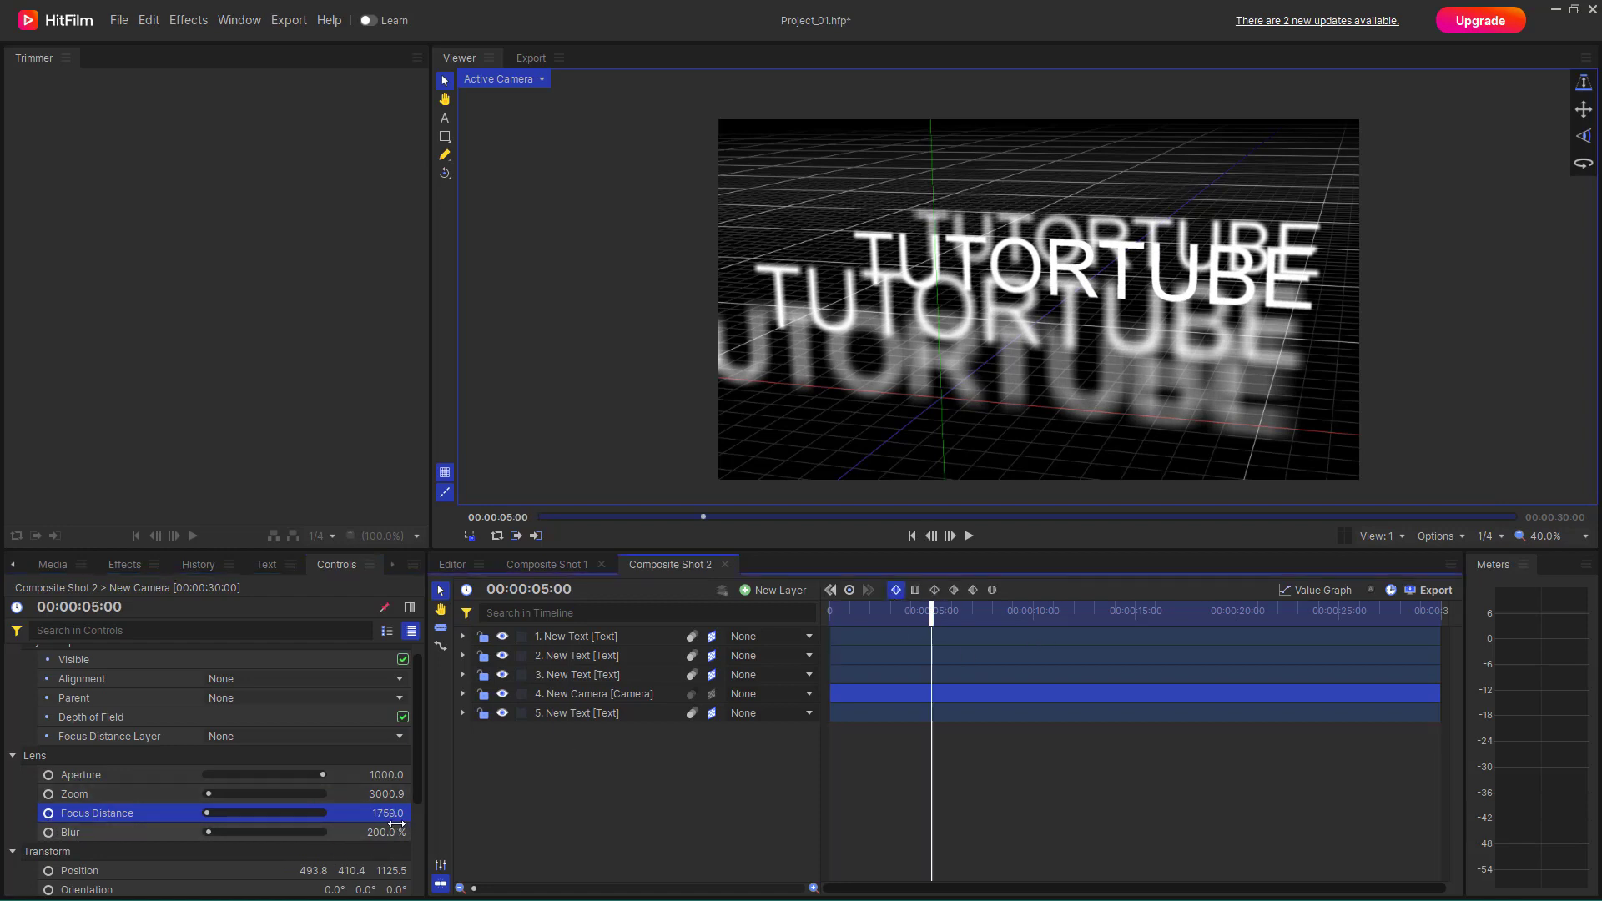
pyautogui.moveTo(384, 819); pyautogui.dragTo(351, 819)
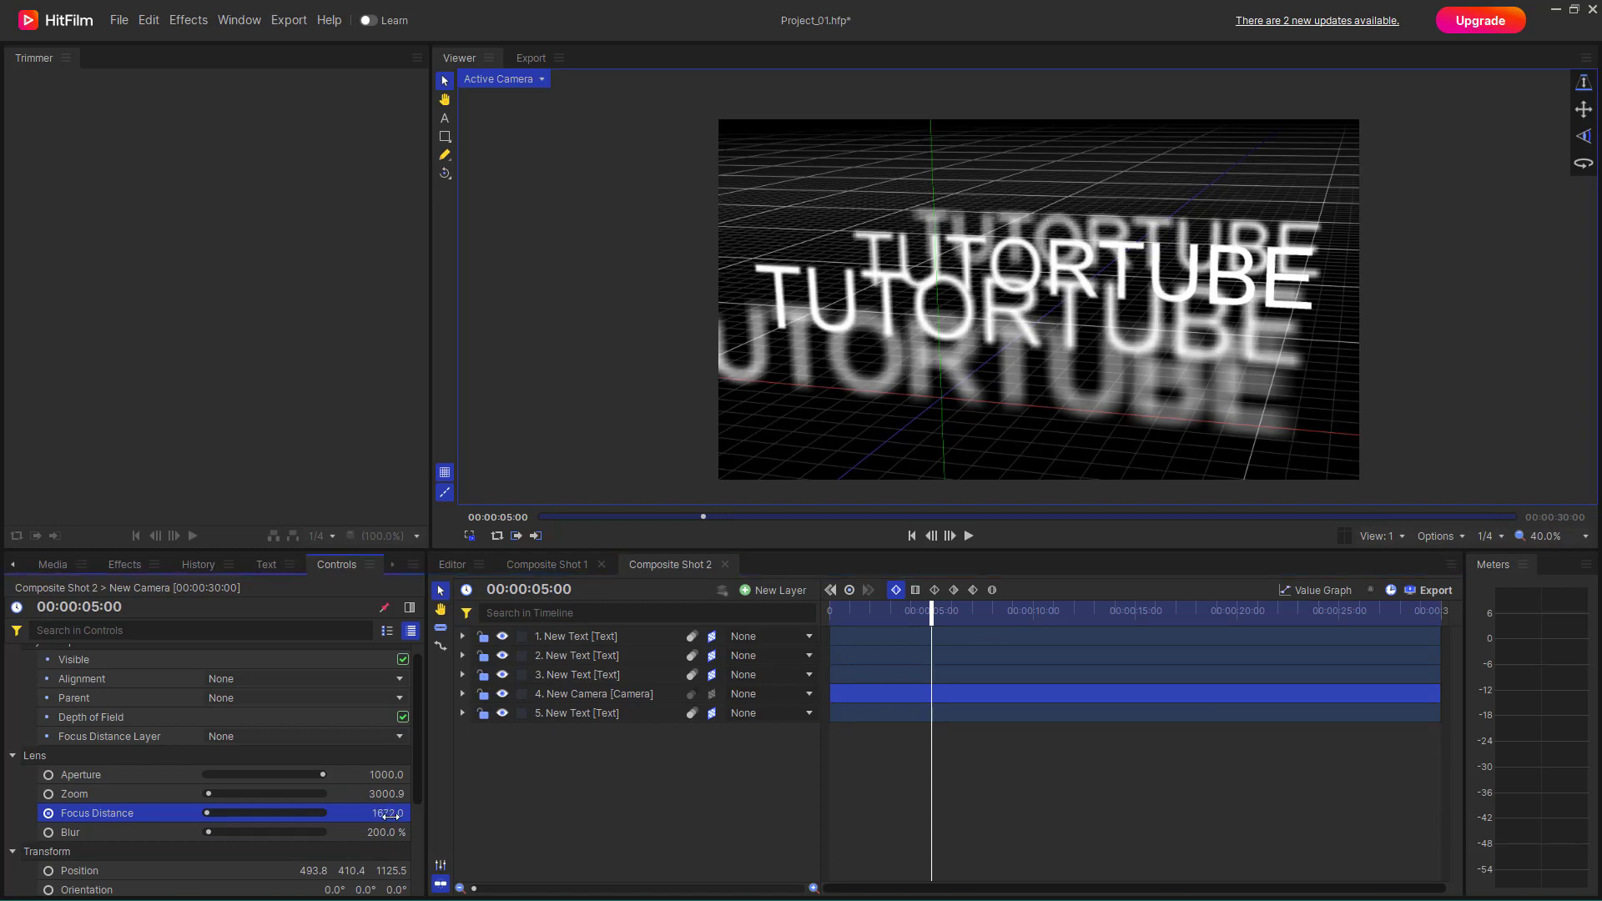
# Step: Expand the camera's Lens properties to show the focus distance keyframes and scrub the playhead to 00:00:05:26
pyautogui.click(462, 694)
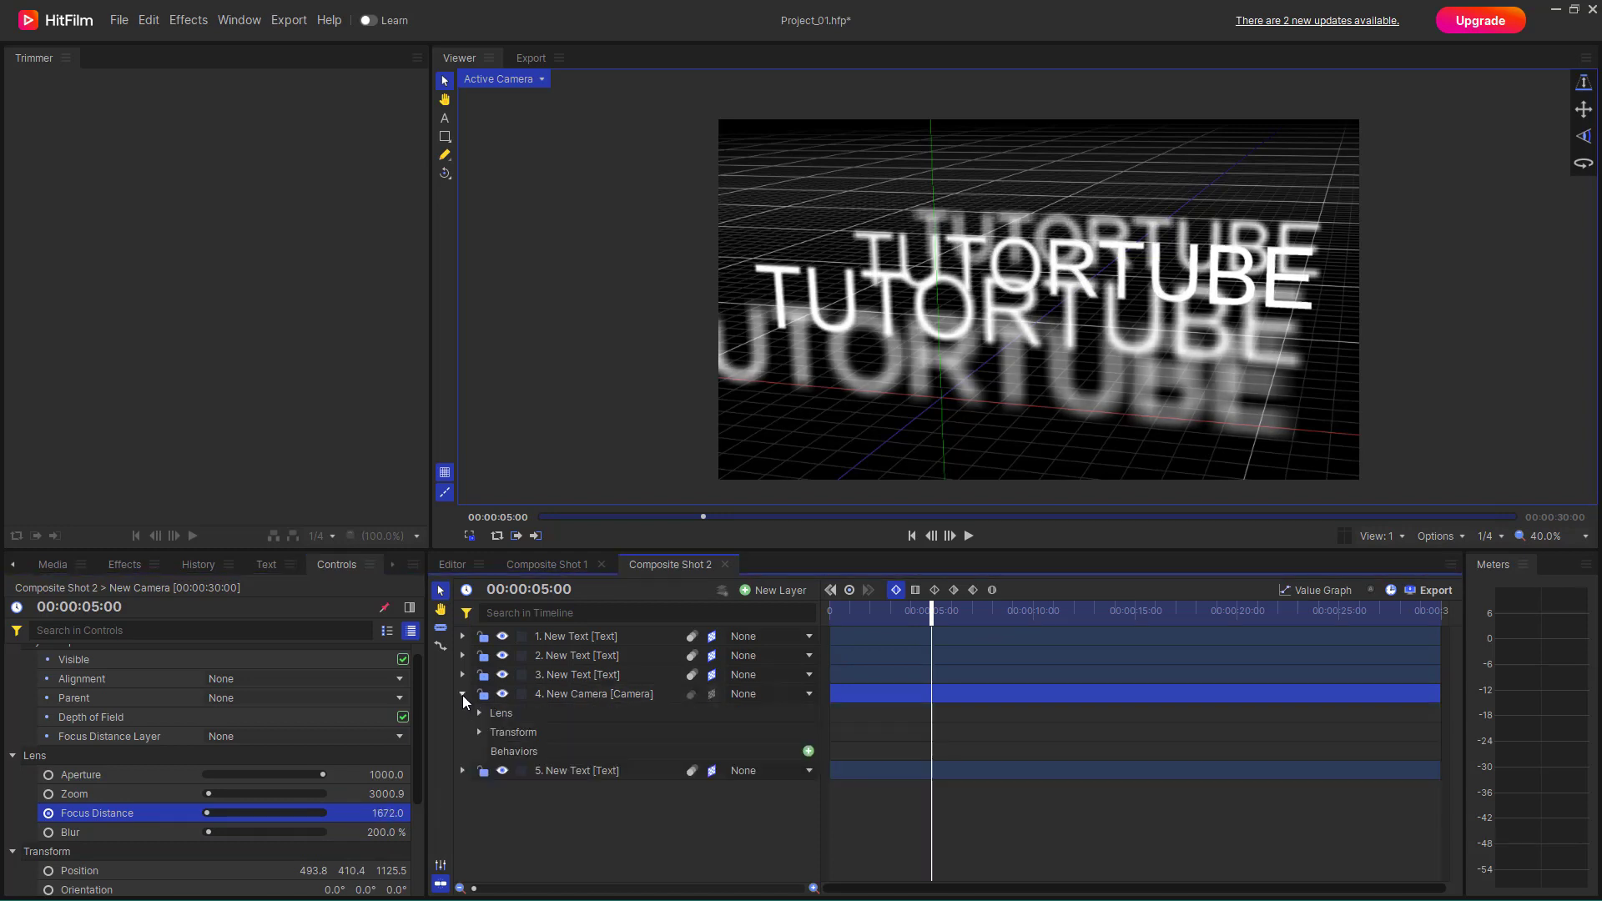
pyautogui.click(479, 714)
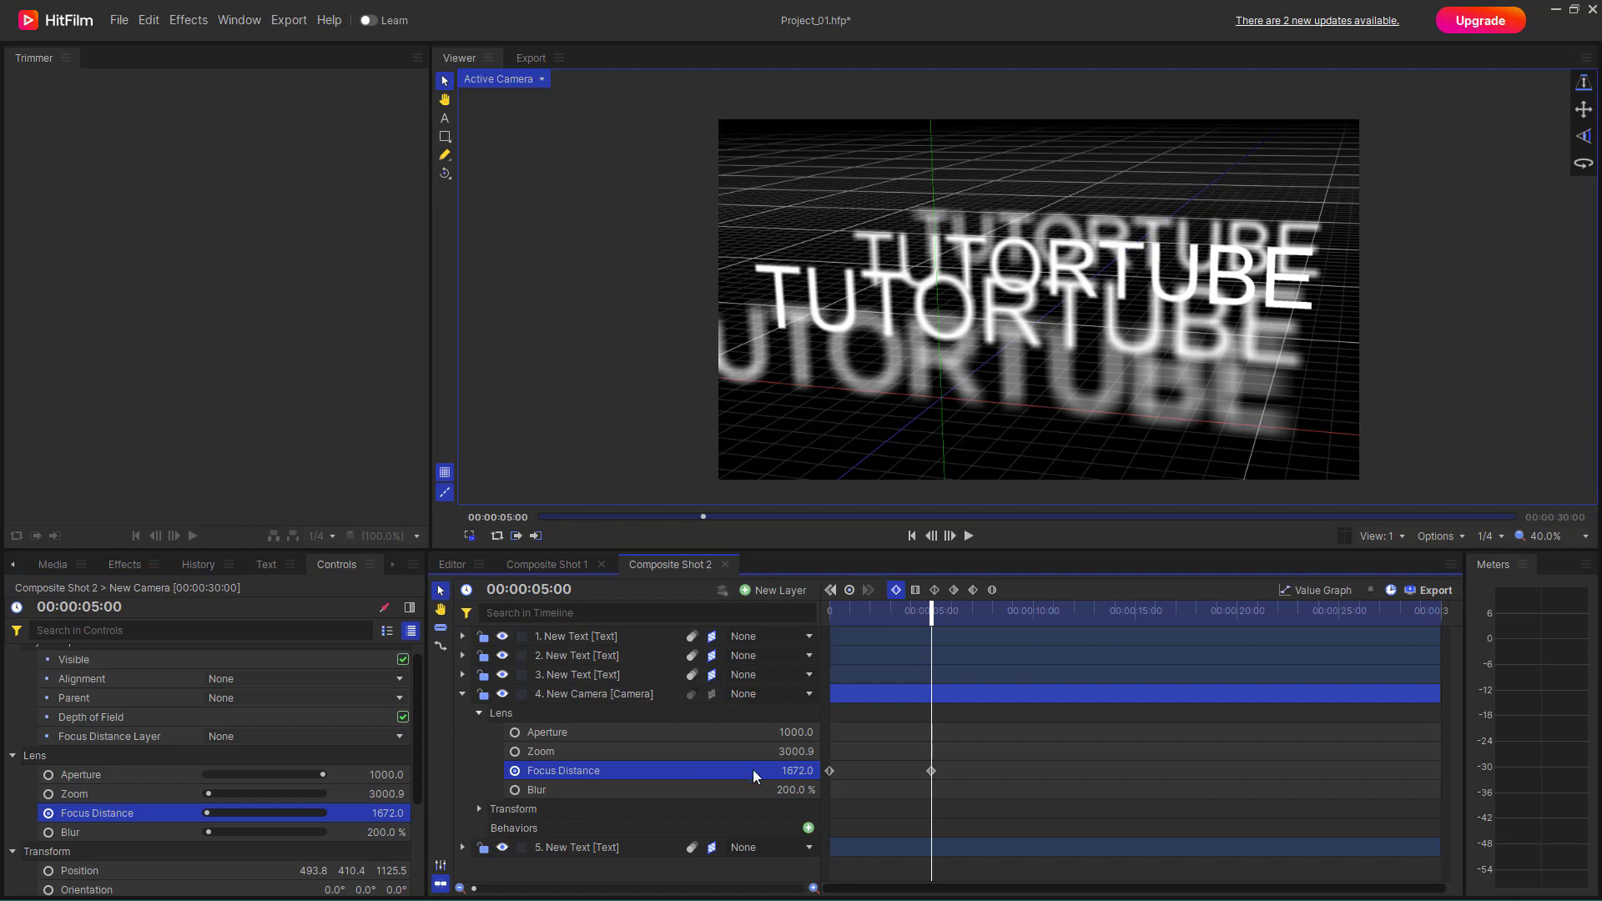
pyautogui.moveTo(929, 611); pyautogui.dragTo(948, 678)
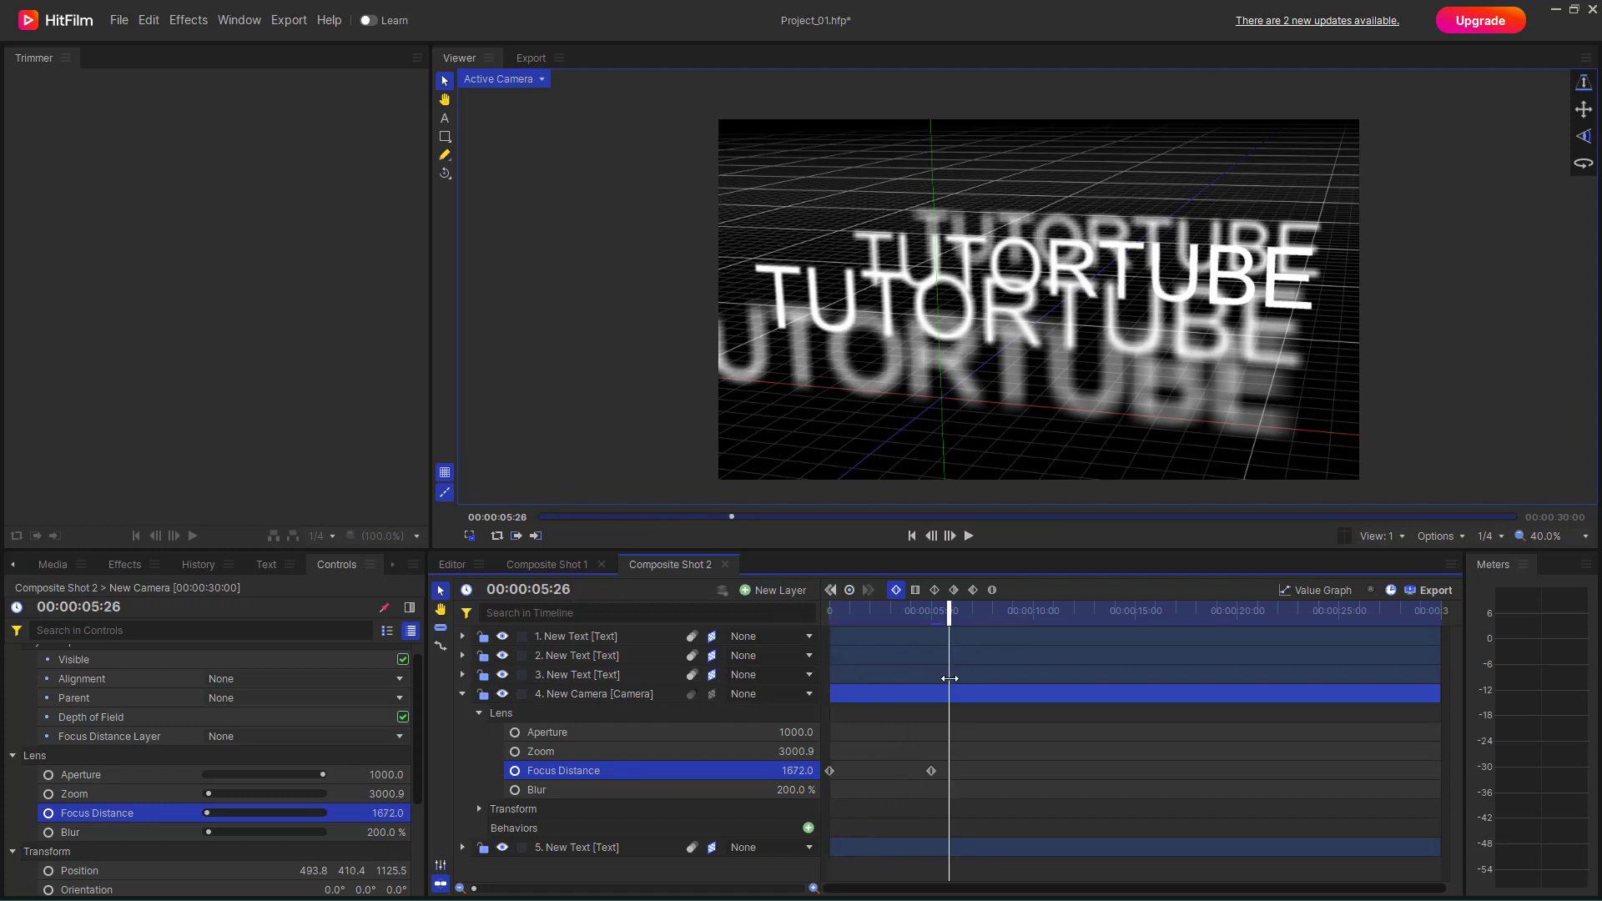